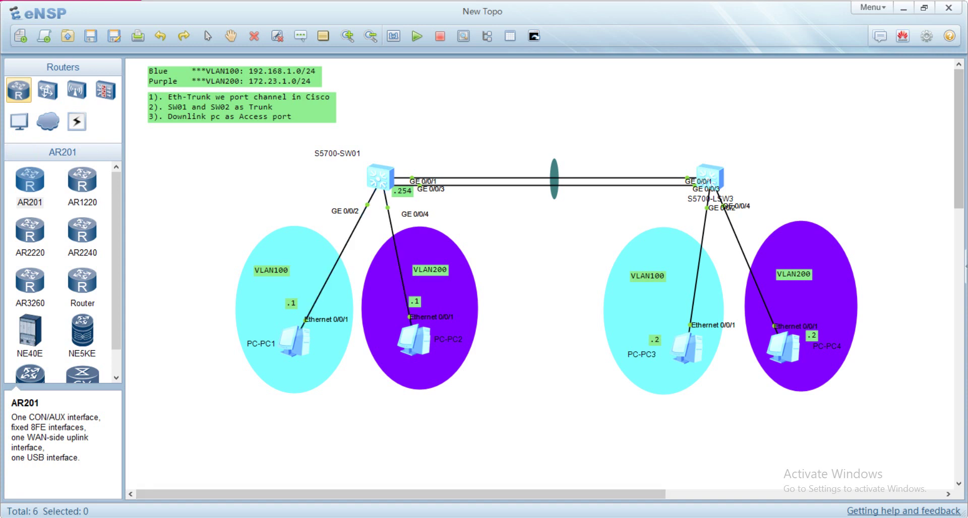
# Step: Move the two switch labels away from the links and rename switch LSW3 as SW02
pyautogui.moveTo(337, 153); pyautogui.dragTo(333, 166)
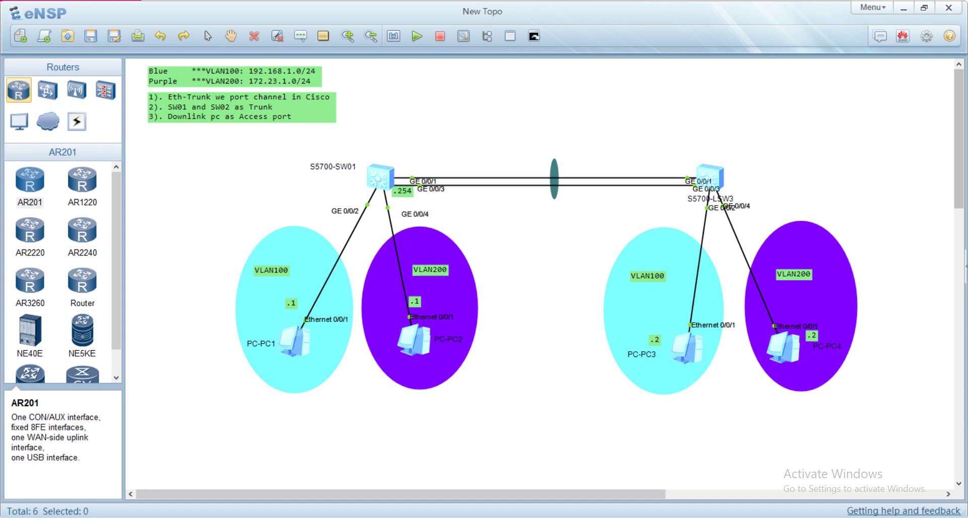
pyautogui.moveTo(710, 199); pyautogui.dragTo(751, 161)
pyautogui.click(751, 162)
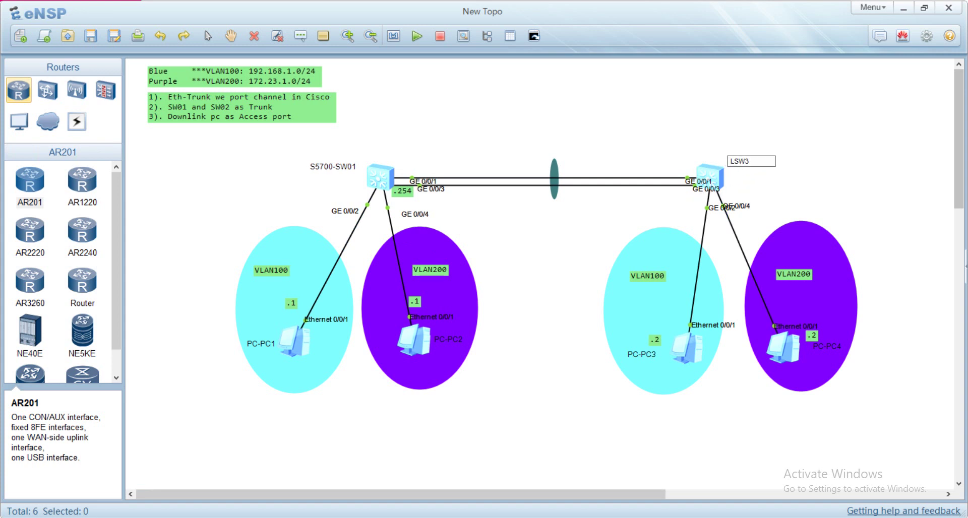
pyautogui.press('BackSpace')
pyautogui.write('02')
pyautogui.press('Home')
pyautogui.hotkey('shift', 'Right')
pyautogui.write('S5700-')
pyautogui.press('Return')
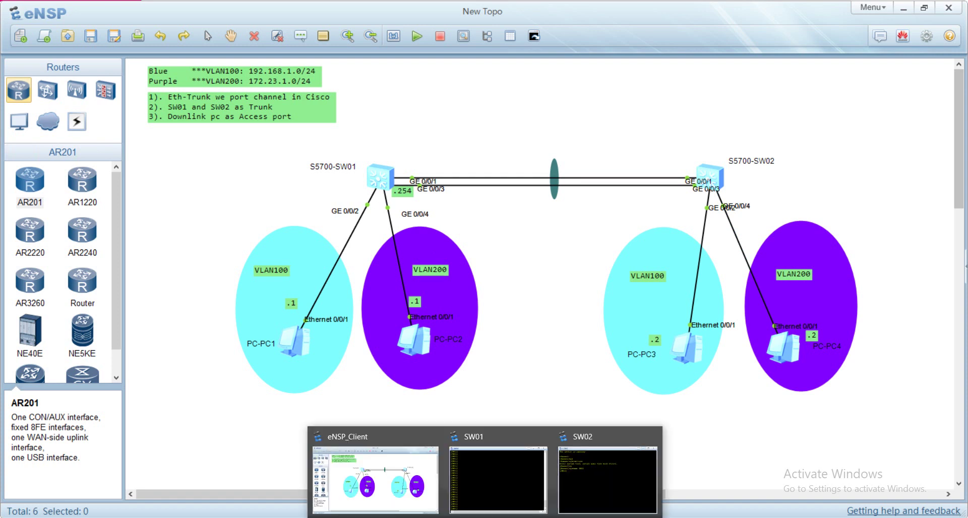
# Step: Enter the command vlan batch 100 in the SW01 console without running it, and return to the topology
pyautogui.click(488, 444)
pyautogui.press('Return')
pyautogui.press('Return')
pyautogui.press('Return')
pyautogui.write('vl')
pyautogui.press('Tab')
pyautogui.write('ba')
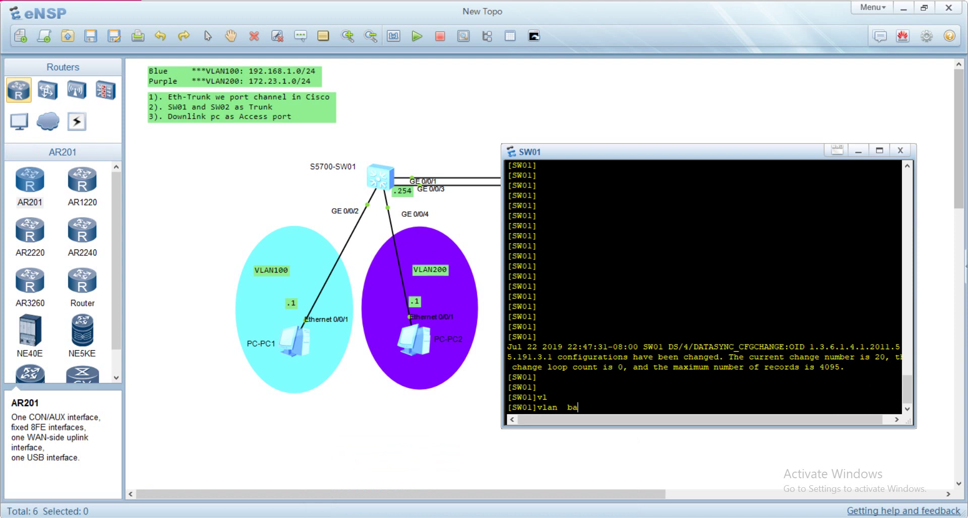
pyautogui.press('Tab')
pyautogui.write('100')
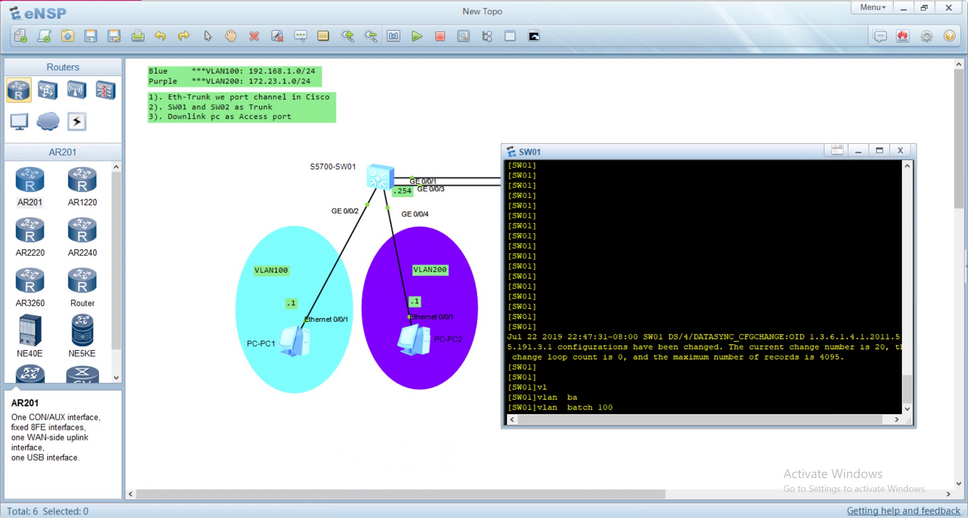
pyautogui.hotkey('alt', 'Tab')
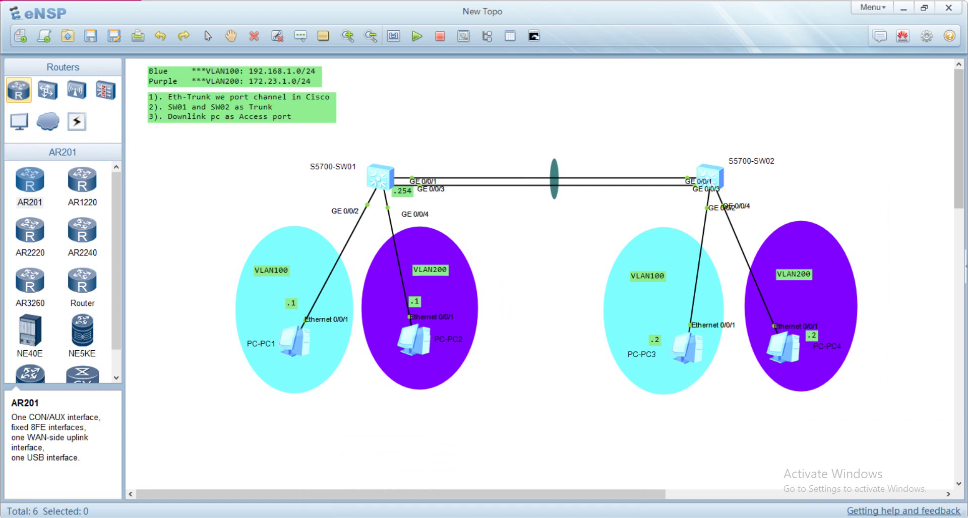
# Step: Nudge the blue and purple VLAN ellipses slightly around their PCs in the topology
pyautogui.moveTo(305, 282); pyautogui.dragTo(313, 275)
pyautogui.moveTo(663, 307); pyautogui.dragTo(659, 305)
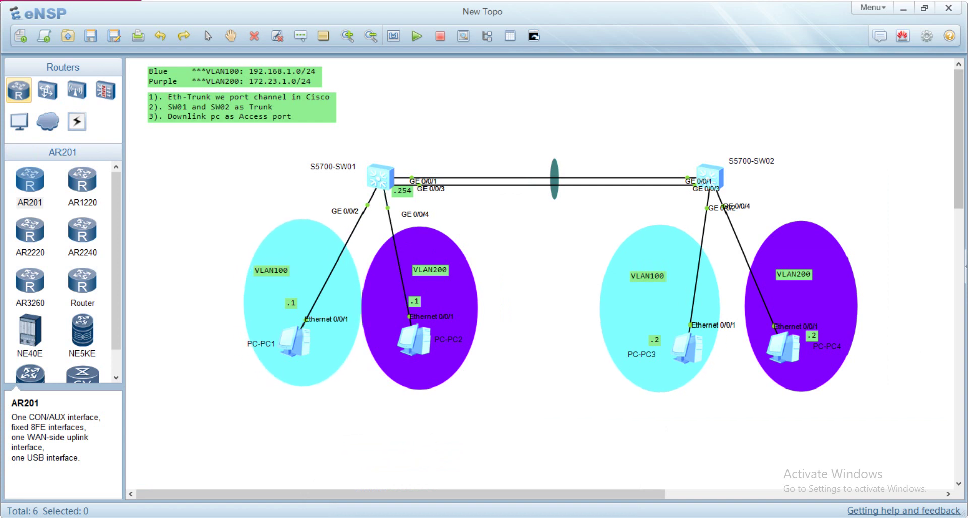
pyautogui.moveTo(438, 290)
pyautogui.mouseDown()
pyautogui.moveTo(443, 284)
pyautogui.moveTo(441, 300)
pyautogui.moveTo(437, 290)
pyautogui.mouseUp()
pyautogui.moveTo(807, 305)
pyautogui.mouseDown()
pyautogui.moveTo(801, 313)
pyautogui.moveTo(807, 302)
pyautogui.mouseUp()
pyautogui.moveTo(189, 190); pyautogui.dragTo(540, 401)
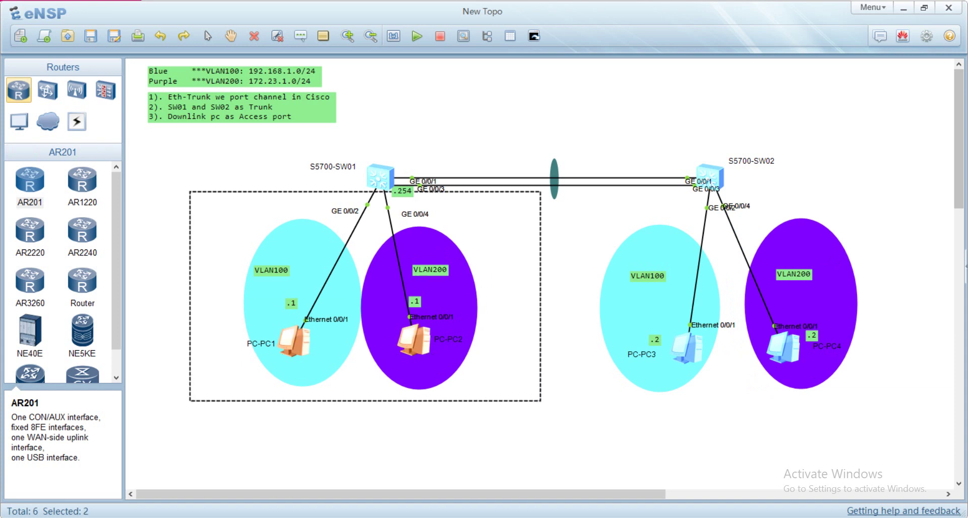
pyautogui.moveTo(573, 190)
pyautogui.mouseDown()
pyautogui.moveTo(856, 346)
pyautogui.moveTo(899, 400)
pyautogui.mouseUp()
pyautogui.moveTo(351, 128); pyautogui.dragTo(749, 206)
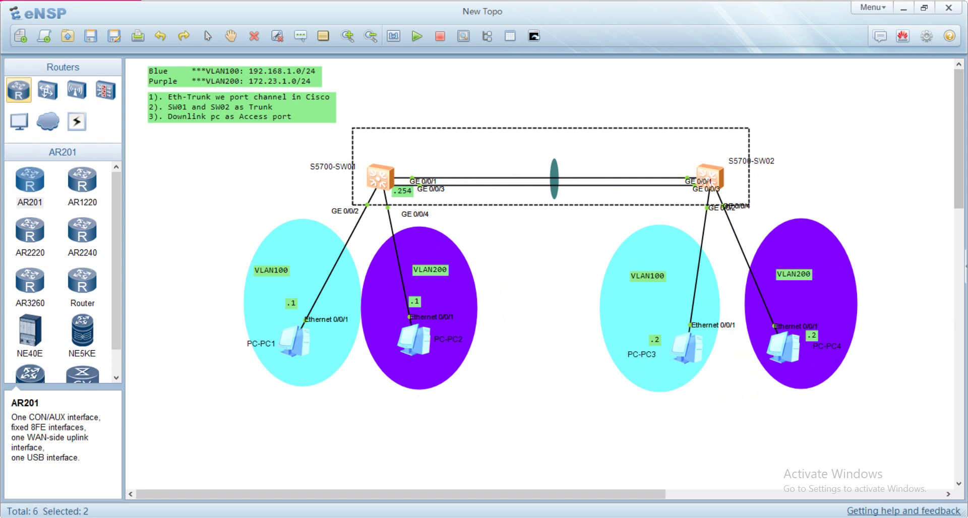
pyautogui.click(749, 206)
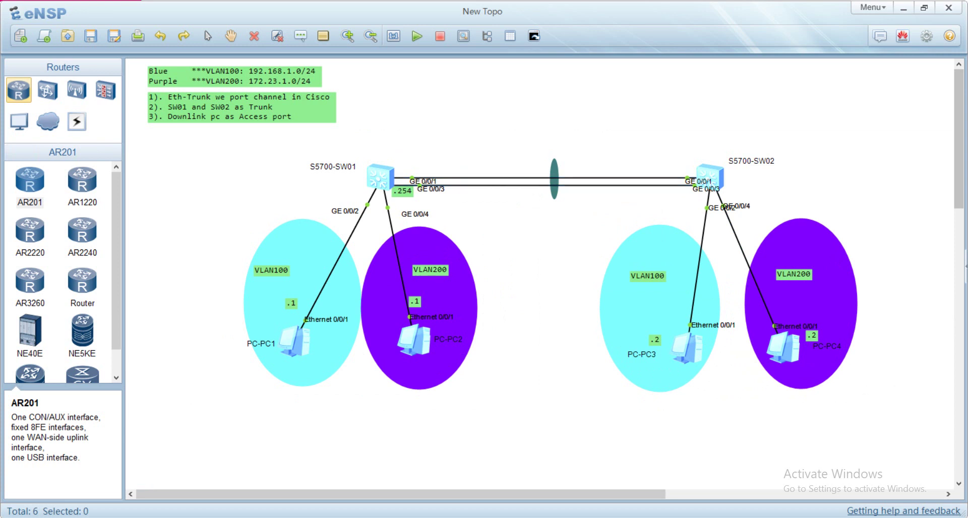
pyautogui.moveTo(469, 120); pyautogui.dragTo(599, 238)
pyautogui.moveTo(463, 109); pyautogui.dragTo(598, 225)
pyautogui.moveTo(494, 122); pyautogui.dragTo(598, 233)
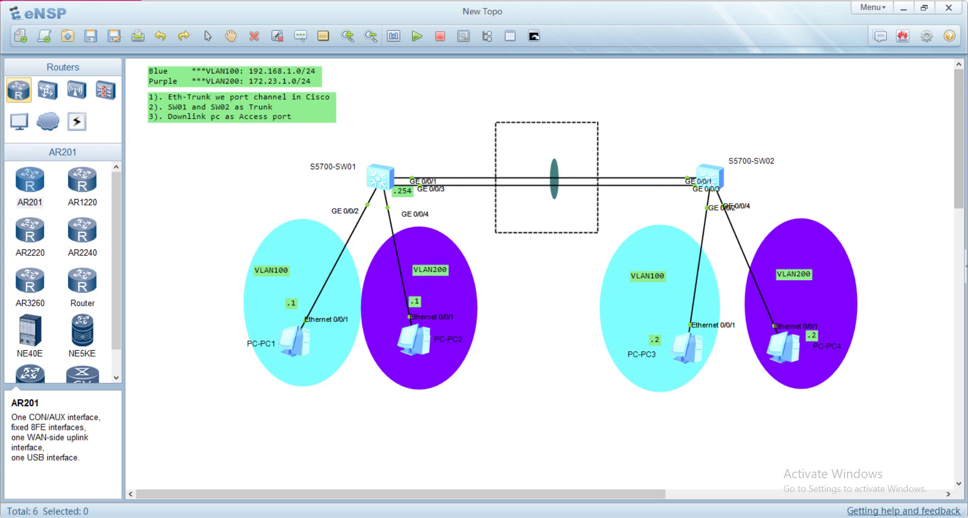
# Step: Create VLANs 100 and 200 on SW01 by running the pending vlan batch 100 command and vlan batch 200
pyautogui.moveTo(487, 517)
pyautogui.click(497, 477)
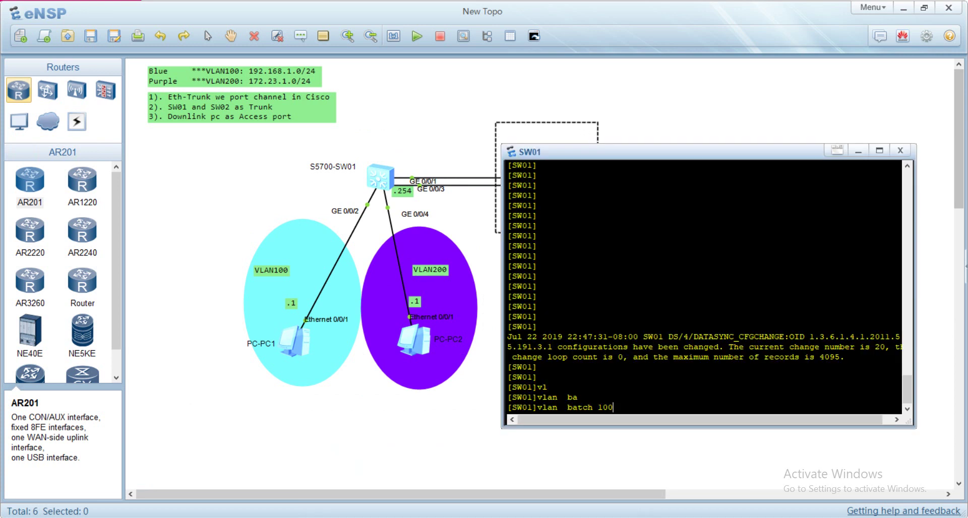
pyautogui.press('Return')
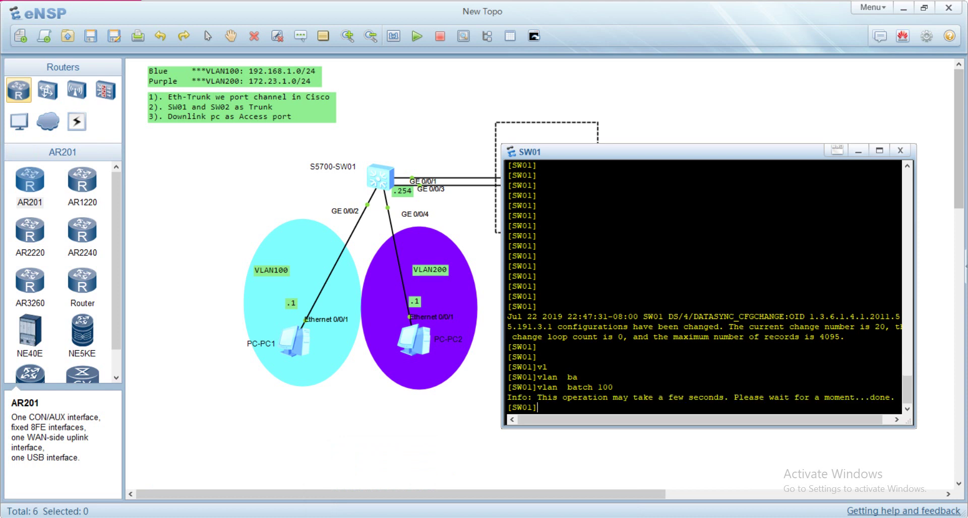
pyautogui.write('vlan batch 200')
pyautogui.press('Return')
pyautogui.press('Return')
pyautogui.press('Return')
pyautogui.press('Return')
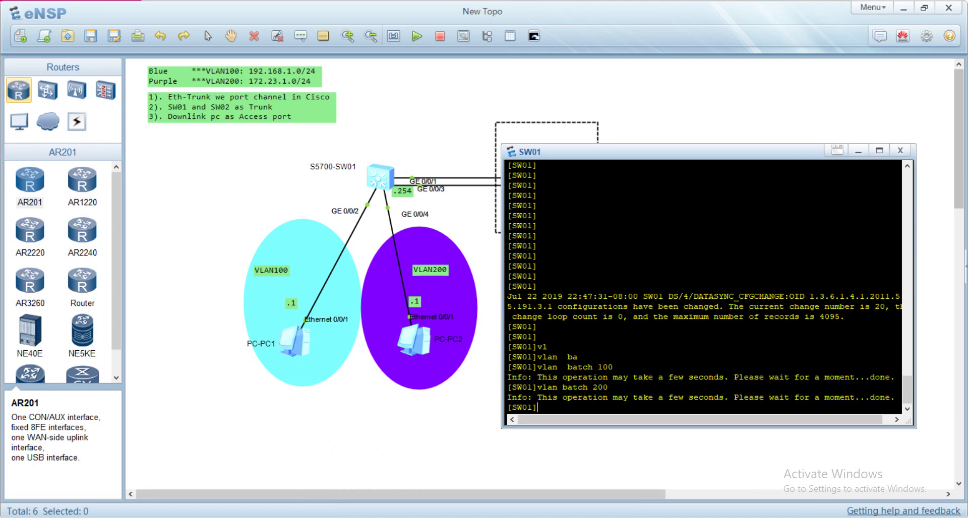
# Step: Create the link aggregation interface Eth-Trunk 1 on SW01 and enter its interface view
pyautogui.write('int')
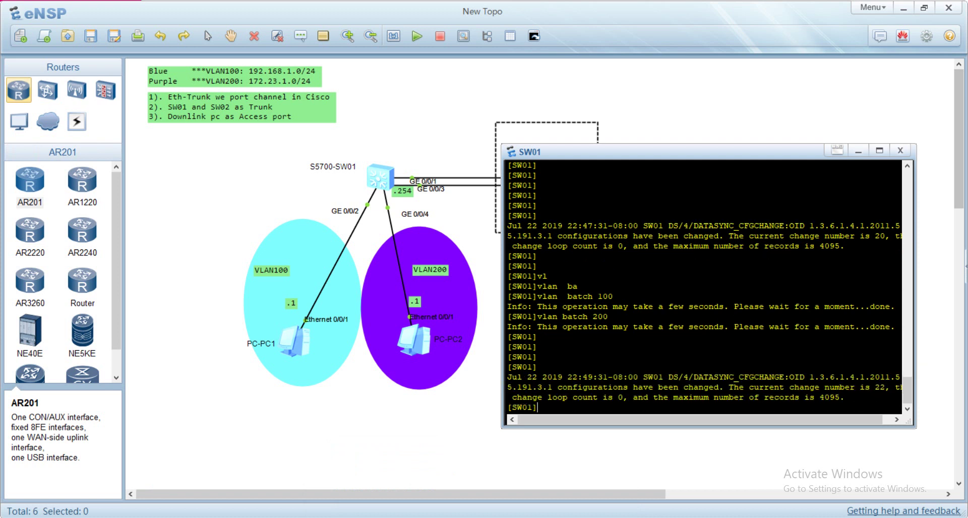
pyautogui.press('Tab')
pyautogui.write('e')
pyautogui.press('Tab')
pyautogui.write('1')
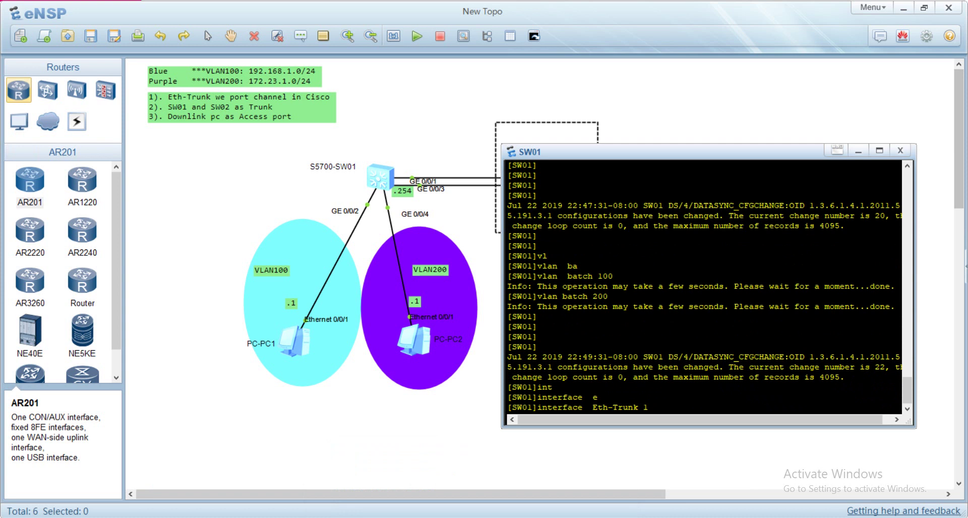
pyautogui.press('Return')
pyautogui.press('Return')
pyautogui.press('Return')
pyautogui.press('Return')
# Step: Run undo shutdown on SW01's Eth-Trunk 1 interface
pyautogui.write('no')
pyautogui.press('BackSpace')
pyautogui.press('BackSpace')
pyautogui.write('undo sh')
pyautogui.press('Tab')
pyautogui.press('Return')
pyautogui.press('Return')
pyautogui.press('Return')
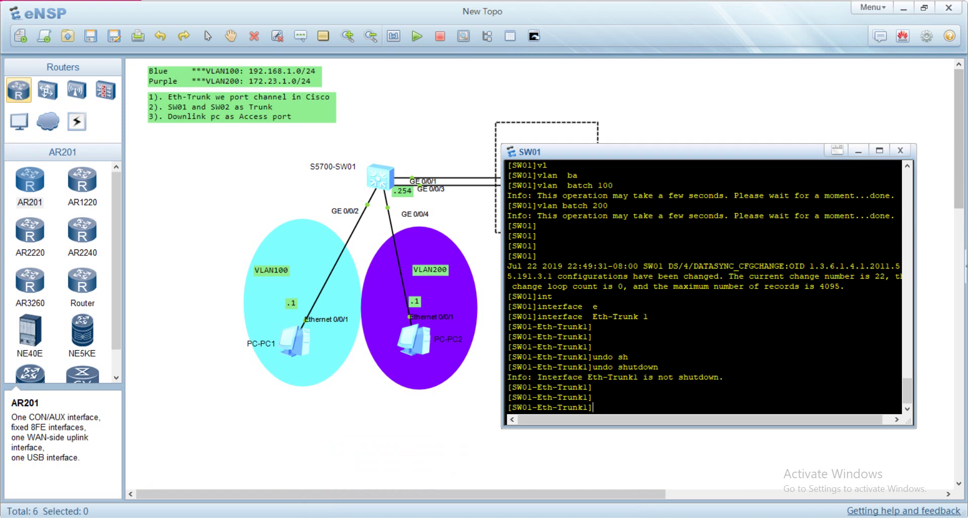
# Step: Set the link type of SW01's Eth-Trunk 1 to trunk with port link-type trunk
pyautogui.write('por')
pyautogui.press('Tab')
pyautogui.write('link')
pyautogui.press('Tab')
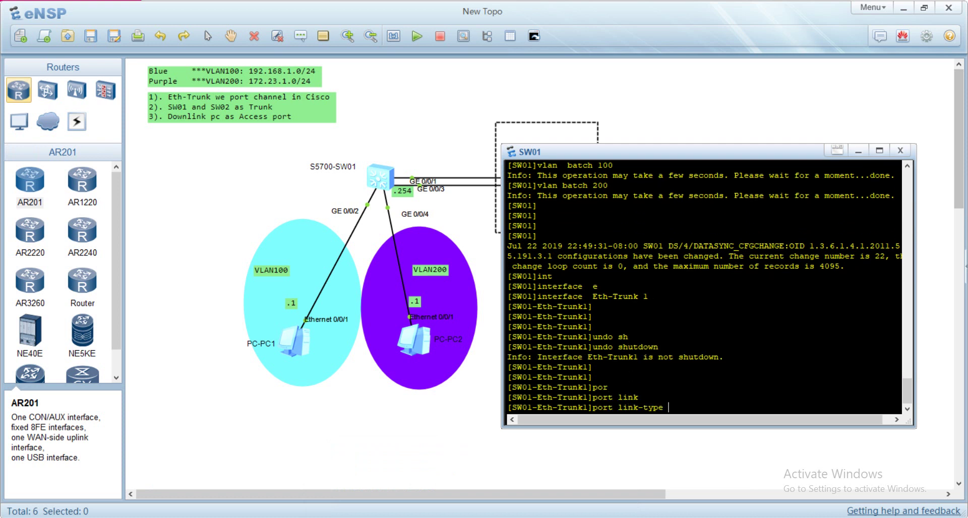
pyautogui.write('tr')
pyautogui.press('Tab')
pyautogui.press('Return')
# Step: Allow VLANs 100 and 200 through Eth-Trunk 1 with port trunk allow-pass vlan 100 200
pyautogui.write('po')
pyautogui.press('Tab')
pyautogui.write('tr')
pyautogui.press('Tab')
pyautogui.write('all')
pyautogui.press('Tab')
pyautogui.write('vl')
pyautogui.press('Tab')
pyautogui.write('100 200')
pyautogui.press('Return')
pyautogui.press('Return')
# Step: Enter interface gi0/0/1 on SW01 and add it to the aggregation with eth-trunk 1
pyautogui.write('int gi0/0')
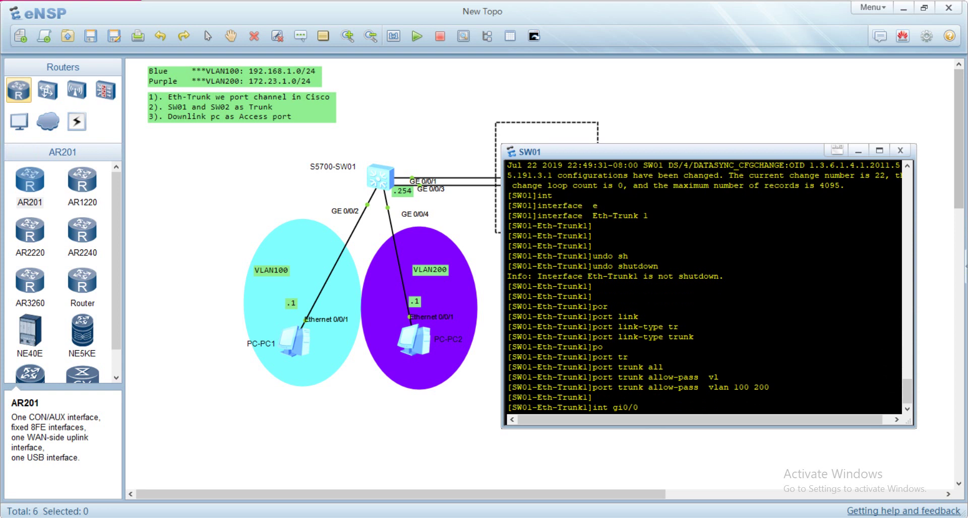
pyautogui.write('/1')
pyautogui.press('Return')
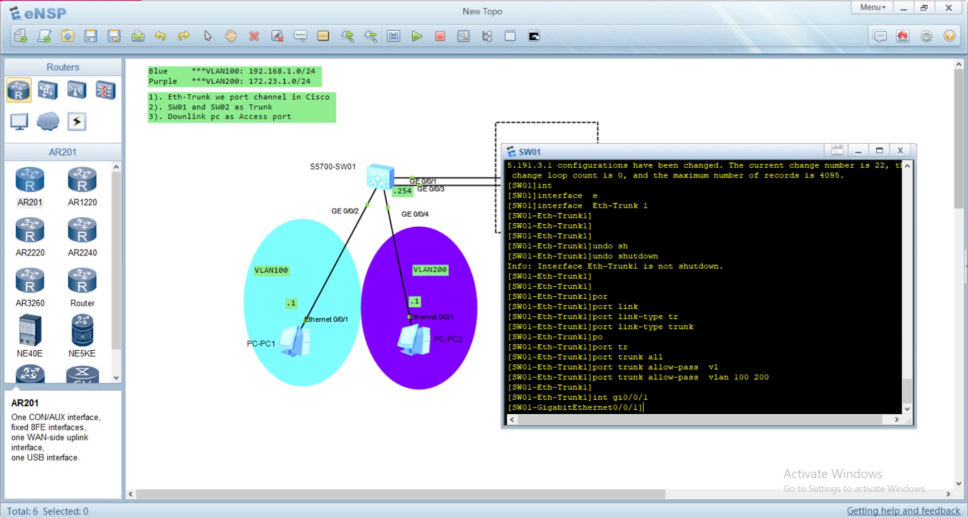
pyautogui.write('e')
pyautogui.press('Tab')
pyautogui.write('1')
pyautogui.press('Return')
pyautogui.press('Return')
# Step: Run undo shutdown on SW01's interface GigabitEthernet0/0/1
pyautogui.write('undo sh')
pyautogui.press('Tab')
pyautogui.press('Return')
pyautogui.press('Return')
pyautogui.press('Return')
pyautogui.press('Return')
pyautogui.press('Return')
pyautogui.press('Return')
pyautogui.press('Return')
# Step: Enter interface gi0/0/3 on SW01 and run undo shutdown on it
pyautogui.press('Up')
pyautogui.press('Up')
pyautogui.press('Up')
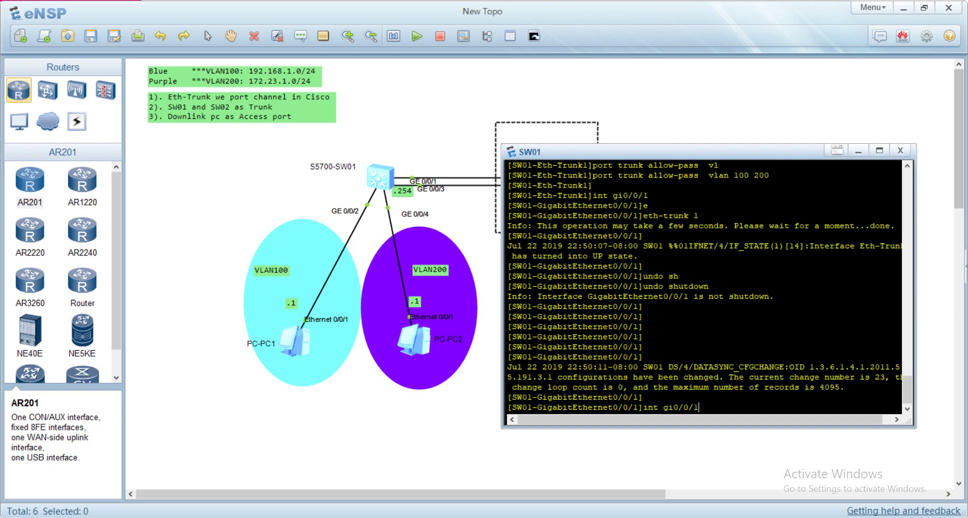
pyautogui.press('BackSpace')
pyautogui.write('3')
pyautogui.press('Return')
pyautogui.write('undo shutdown')
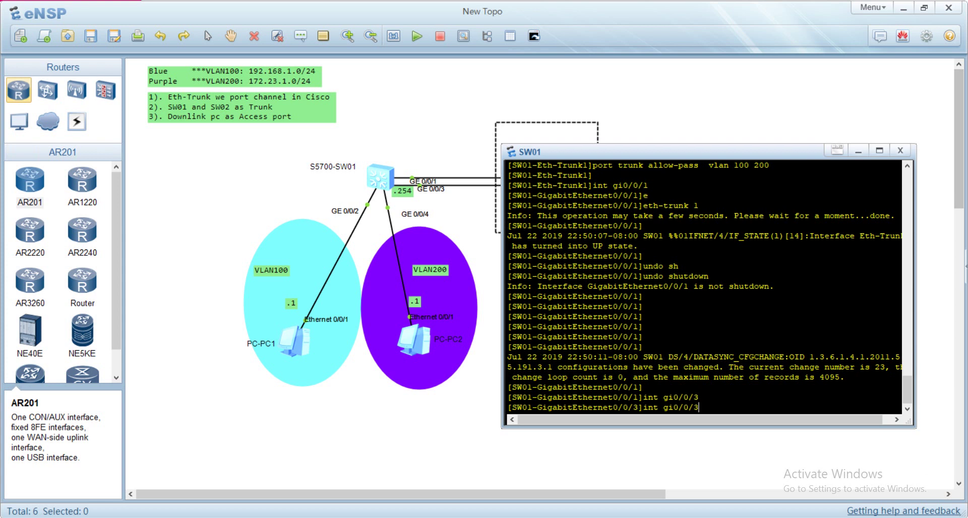
pyautogui.press('Return')
# Step: Add SW01's interface GigabitEthernet0/0/3 to the aggregation with eth-trunk 1
pyautogui.press('Up')
pyautogui.press('Up')
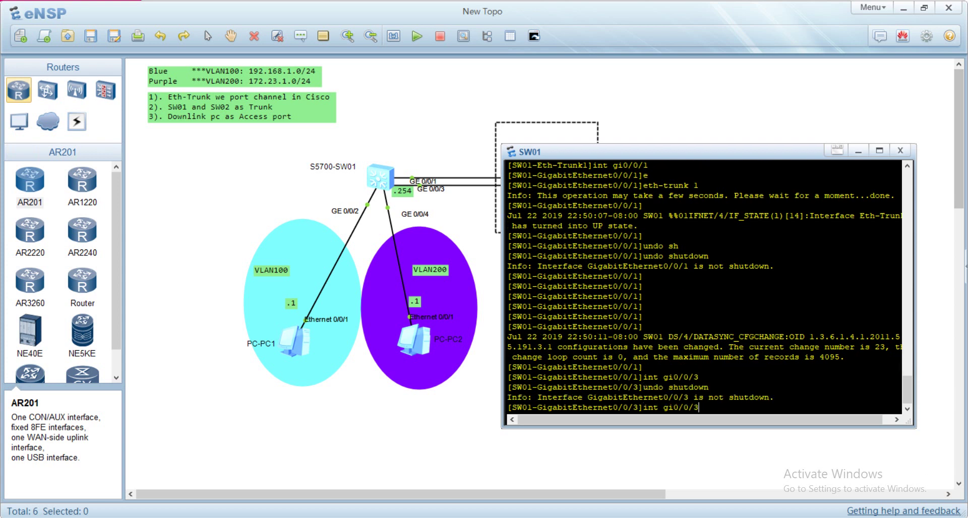
pyautogui.press('BackSpace')
pyautogui.write('1')
pyautogui.press('Up')
pyautogui.press('Up')
pyautogui.press('Up')
pyautogui.press('Return')
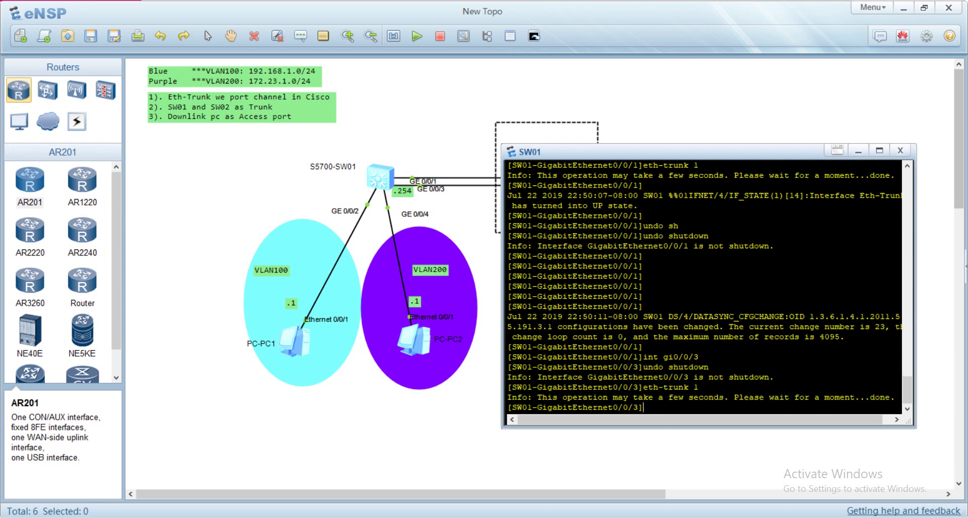
pyautogui.press('Return')
pyautogui.press('Return')
pyautogui.press('Return')
pyautogui.press('Return')
pyautogui.press('Return')
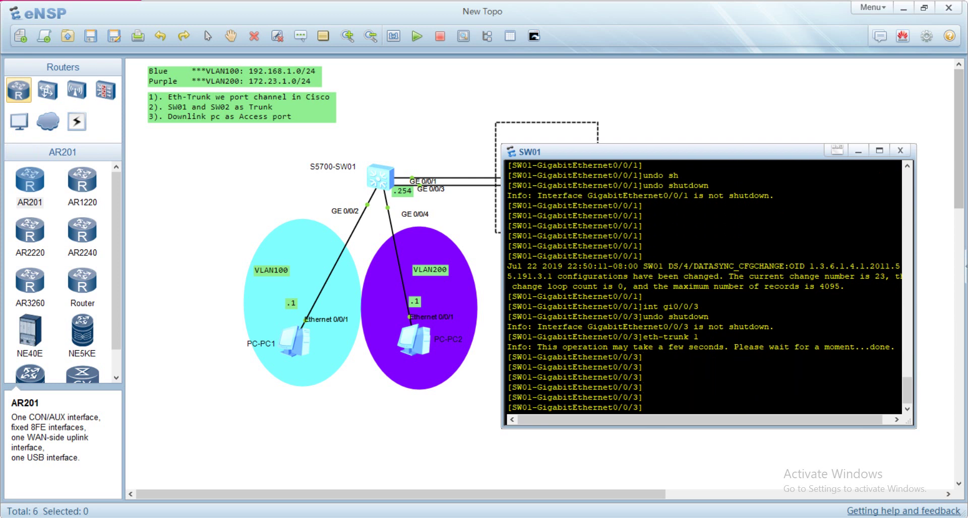
# Step: Enter interface gi0/0/2 on SW01 and make it an access port with port link-type access
pyautogui.write('int ')
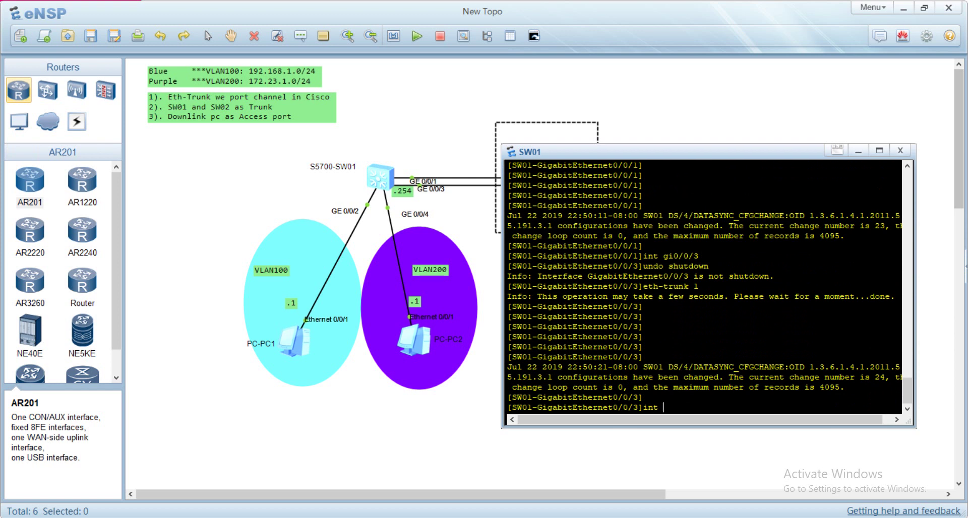
pyautogui.write('gi0/0/2')
pyautogui.press('Return')
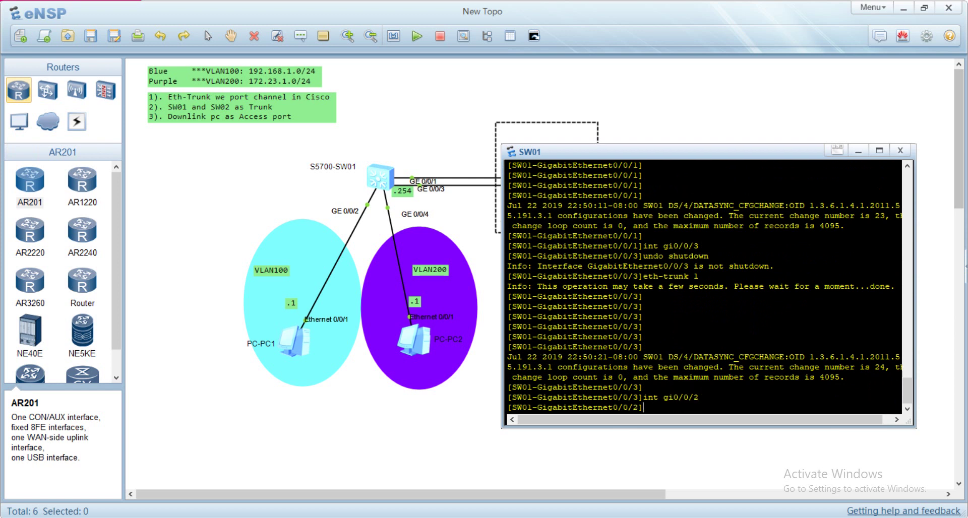
pyautogui.write('or')
pyautogui.press('Return')
pyautogui.write('por')
pyautogui.press('Tab')
pyautogui.write('lin')
pyautogui.press('Tab')
pyautogui.write('-t')
pyautogui.press('Tab')
pyautogui.write('acc')
pyautogui.press('Tab')
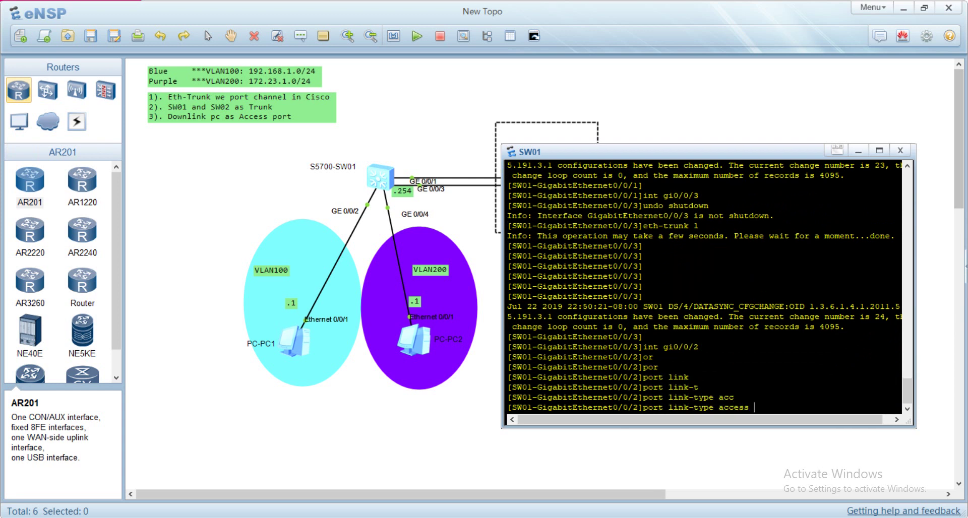
pyautogui.press('Return')
# Step: Assign SW01's GigabitEthernet0/0/2 to VLAN 100 with port default vlan 100
pyautogui.write('por')
pyautogui.press('Tab')
pyautogui.write('de')
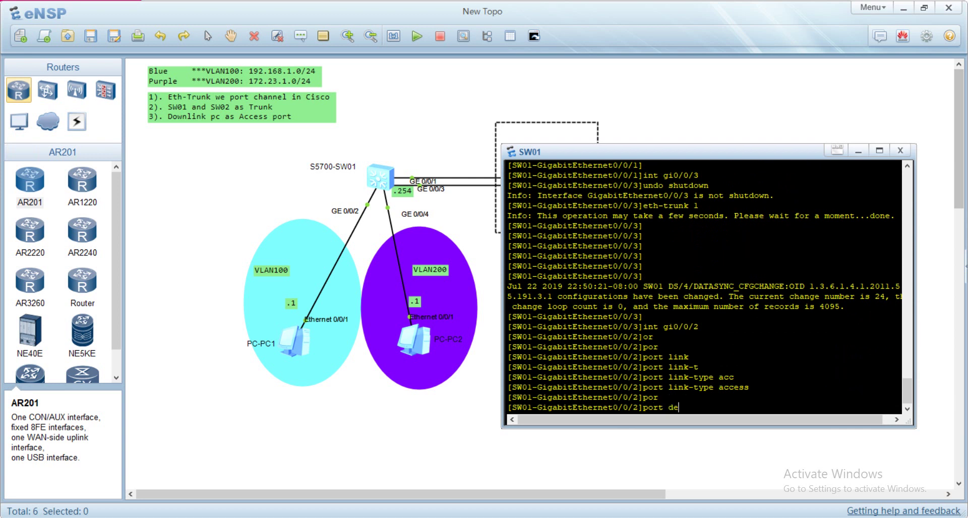
pyautogui.press('Tab')
pyautogui.write('vl')
pyautogui.press('Tab')
pyautogui.write('100')
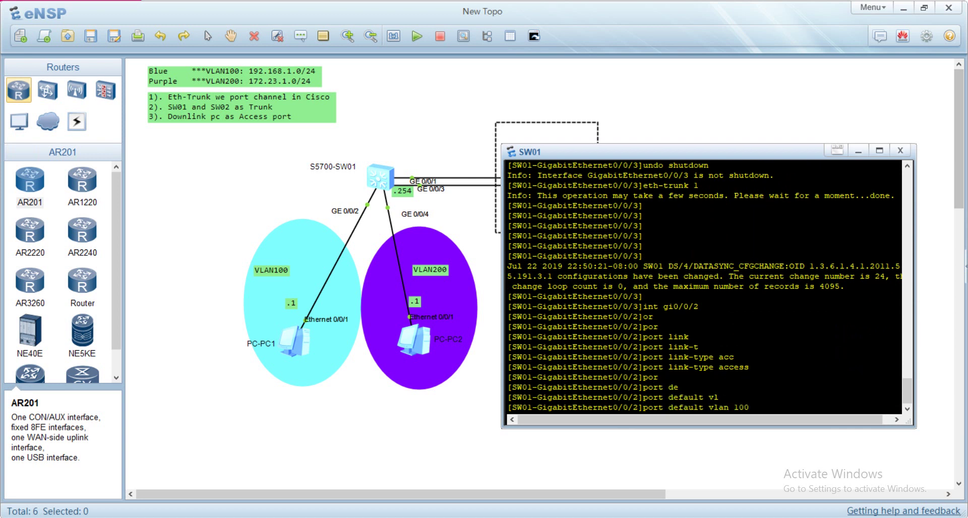
pyautogui.press('Return')
# Step: Enter interface gi0/0/4 on SW01 and make it an access port with port link-type access
pyautogui.write('int gi0/0/2')
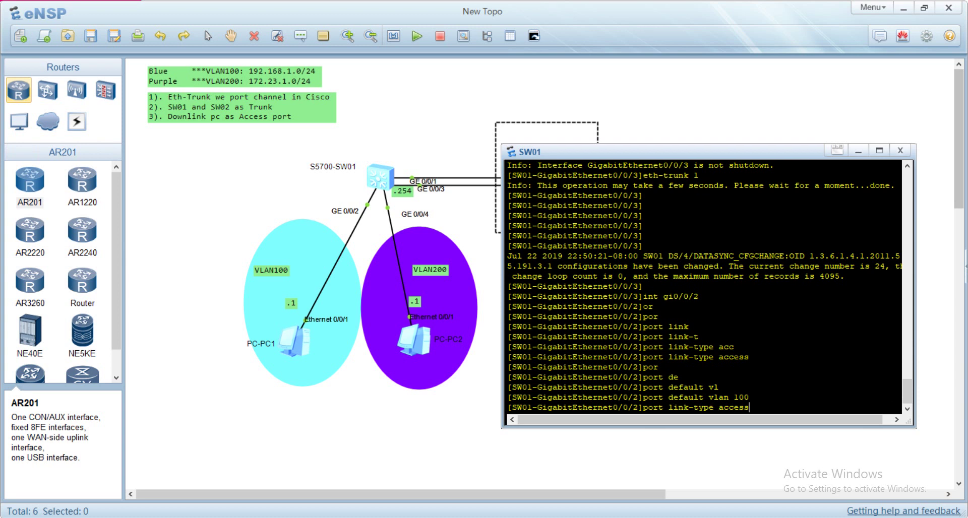
pyautogui.press('BackSpace')
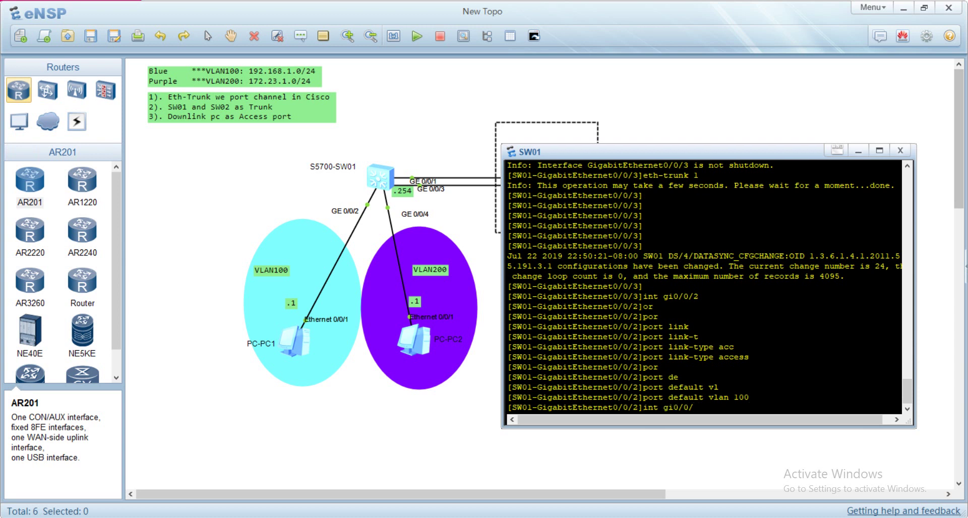
pyautogui.write('4')
pyautogui.press('Return')
pyautogui.press('Up')
pyautogui.press('Up')
pyautogui.press('BackSpace')
pyautogui.press('BackSpace')
pyautogui.press('BackSpace')
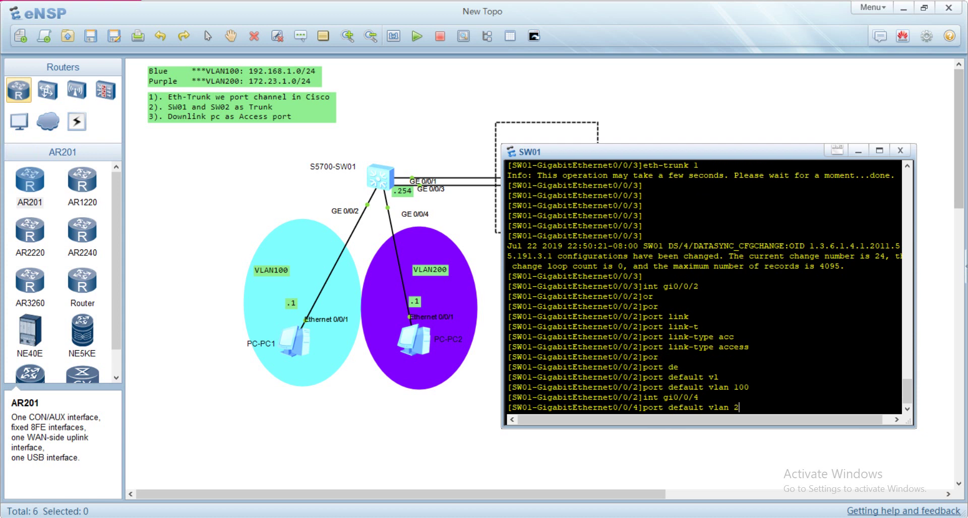
pyautogui.press('Up')
pyautogui.press('Return')
# Step: Assign SW01's GigabitEthernet0/0/4 to VLAN 200 with port default vlan 200
pyautogui.press('Up')
pyautogui.press('Up')
pyautogui.press('Up')
pyautogui.press('BackSpace')
pyautogui.press('BackSpace')
pyautogui.press('BackSpace')
pyautogui.write('200')
pyautogui.press('Return')
# Step: Run undo shutdown on SW01's interface GigabitEthernet0/0/4
pyautogui.write('undo sh')
pyautogui.press('Return')
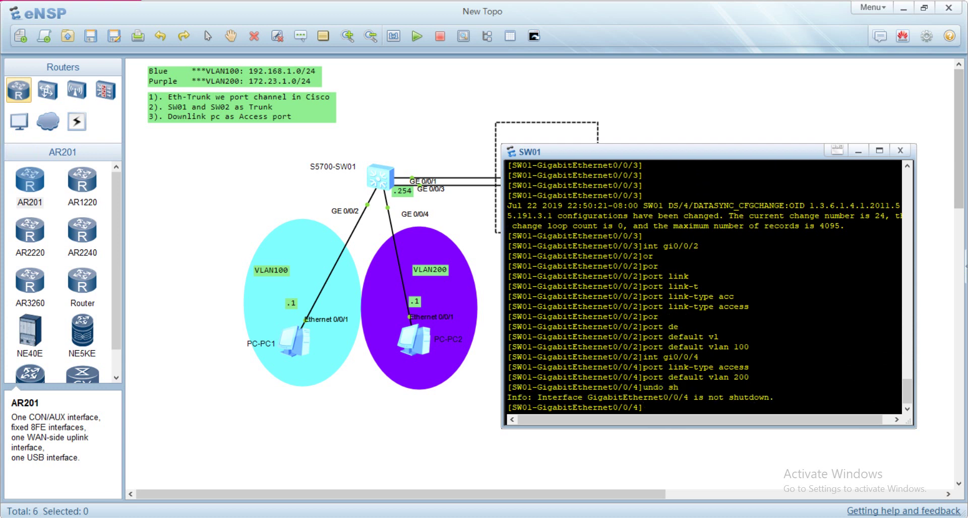
pyautogui.press('Return')
pyautogui.press('Return')
pyautogui.press('Return')
pyautogui.press('Return')
pyautogui.press('Return')
pyautogui.press('Return')
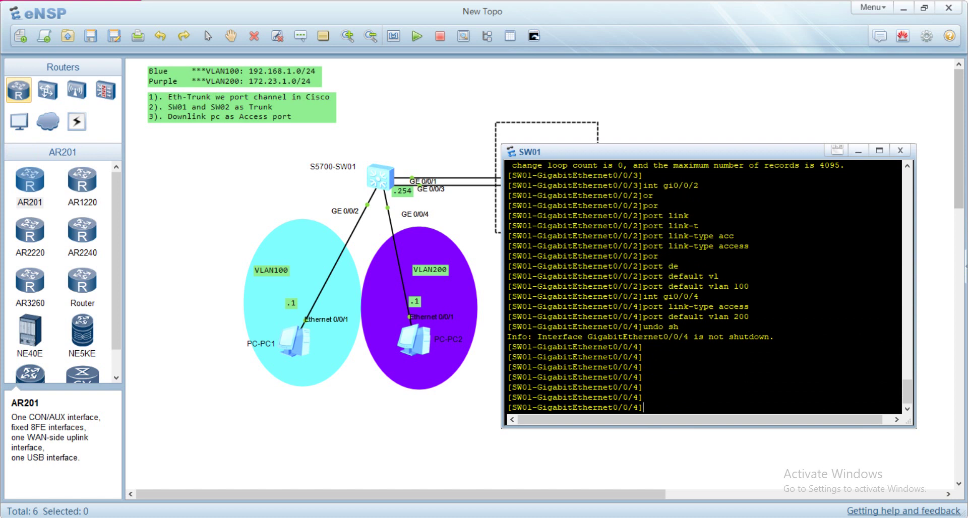
# Step: Quit the interface view on SW01 and run display current-configuration, paging through to the GigabitEthernet interface section
pyautogui.write('uwi')
pyautogui.press('BackSpace')
pyautogui.press('BackSpace')
pyautogui.press('BackSpace')
pyautogui.write('qui')
pyautogui.press('Return')
pyautogui.write('dis')
pyautogui.press('Tab')
pyautogui.write('cu')
pyautogui.press('Tab')
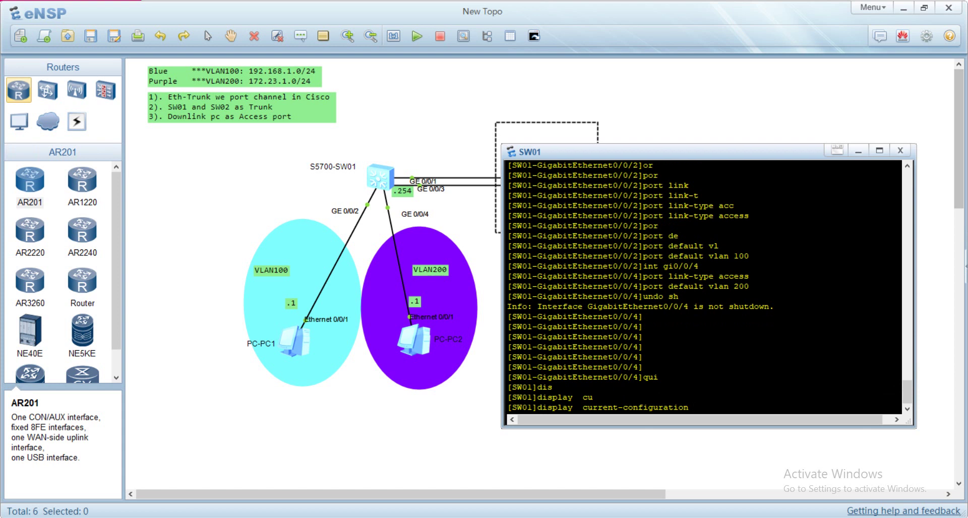
pyautogui.press('Return')
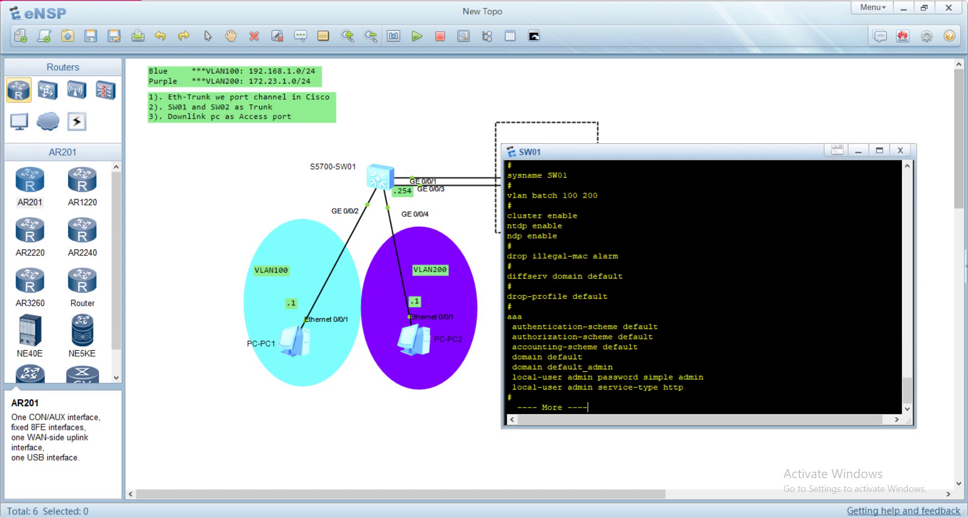
pyautogui.press('space')
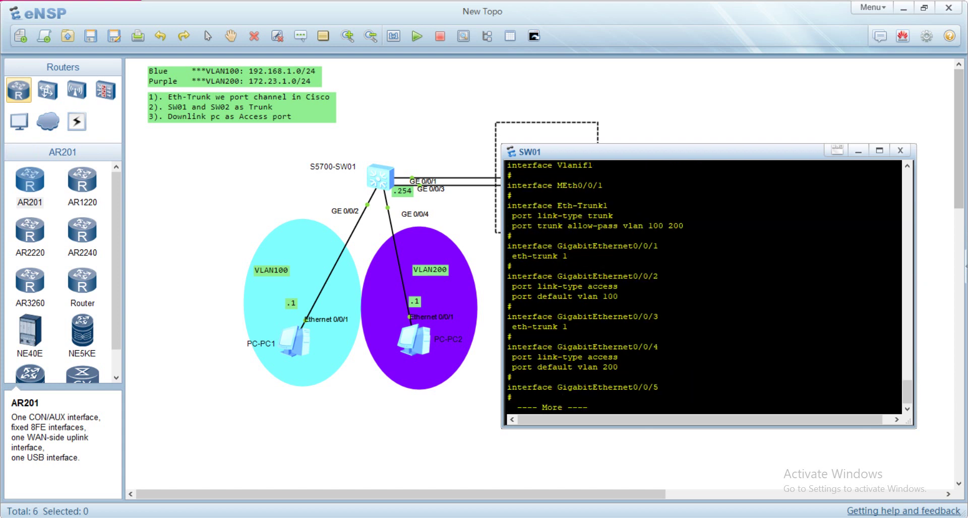
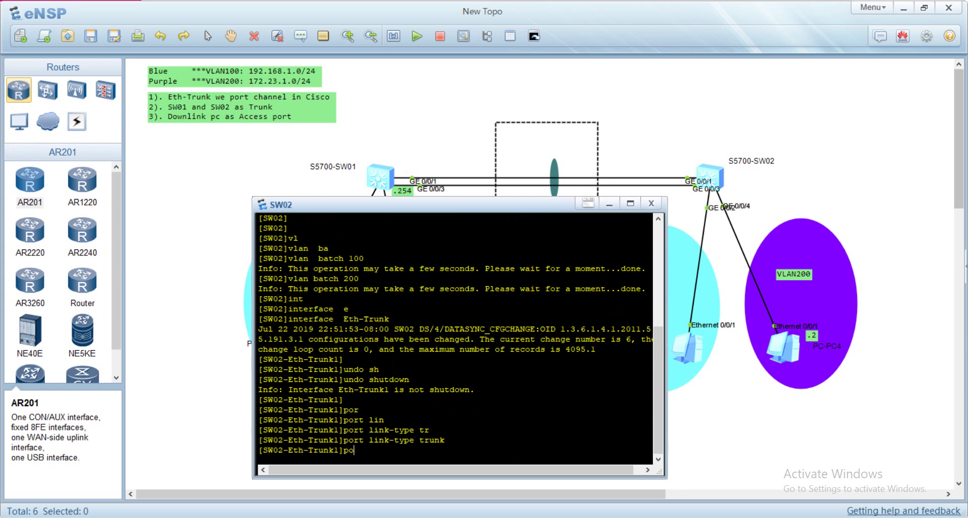
# Step: Allow VLANs 100 and 200 on SW02's Eth-Trunk1 with port trunk allow-pass vlan 100 200
pyautogui.write('tr')
pyautogui.press('Tab')
pyautogui.write('all')
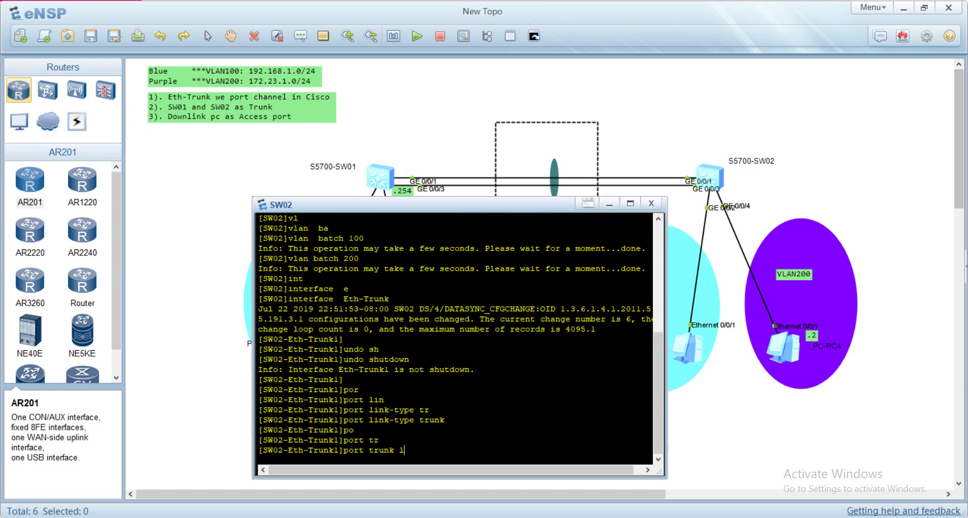
pyautogui.press('Tab')
pyautogui.write('v')
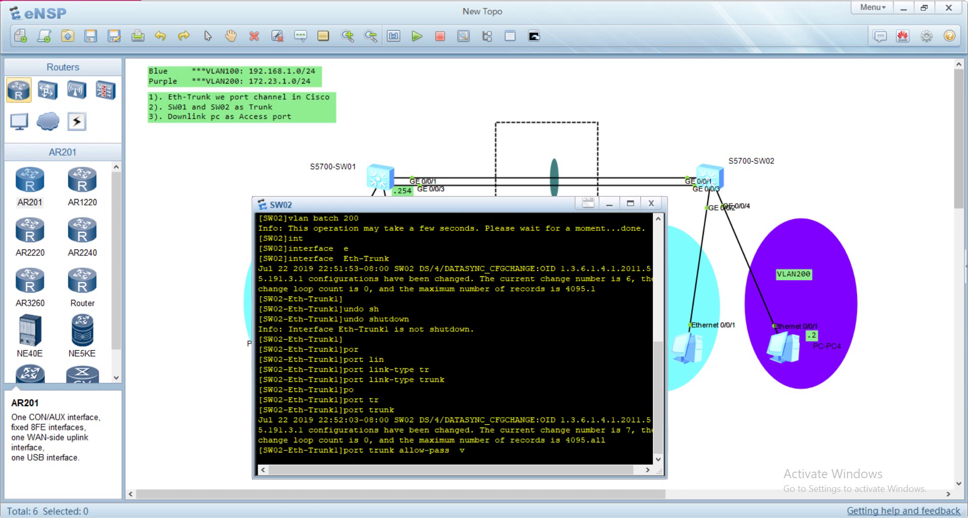
pyautogui.write('l')
pyautogui.press('Tab')
pyautogui.write('100 200')
pyautogui.press('Return')
pyautogui.press('Return')
pyautogui.press('Return')
# Step: Enter interface gi 0/0/1 on SW02 and add it to Eth-Trunk 1 with eth-trunk 1
pyautogui.write('int gi')
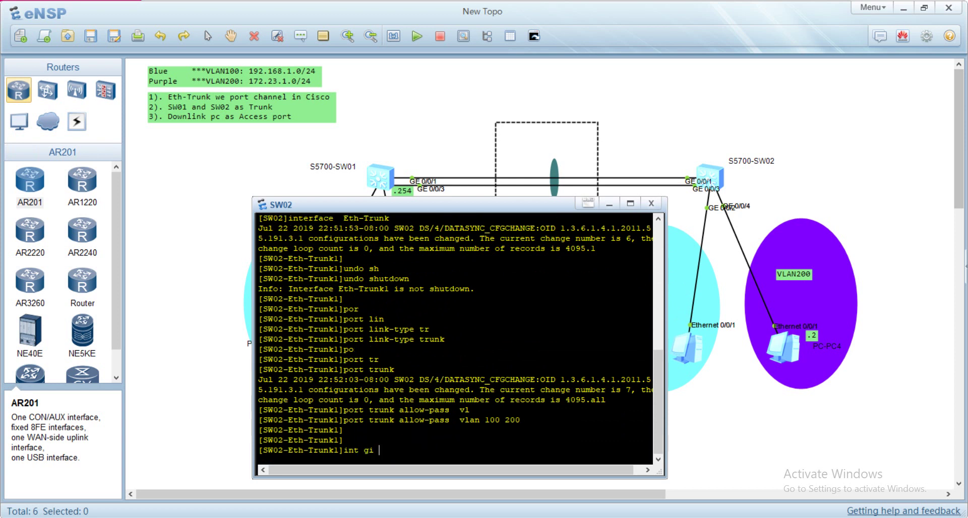
pyautogui.write(' 0/0/1')
pyautogui.press('Return')
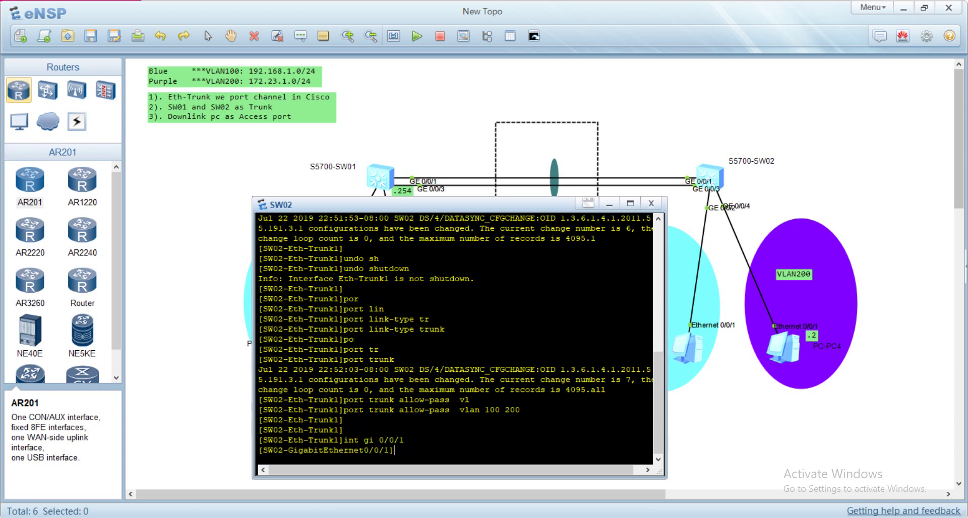
pyautogui.write('e')
pyautogui.press('Tab')
pyautogui.write('1')
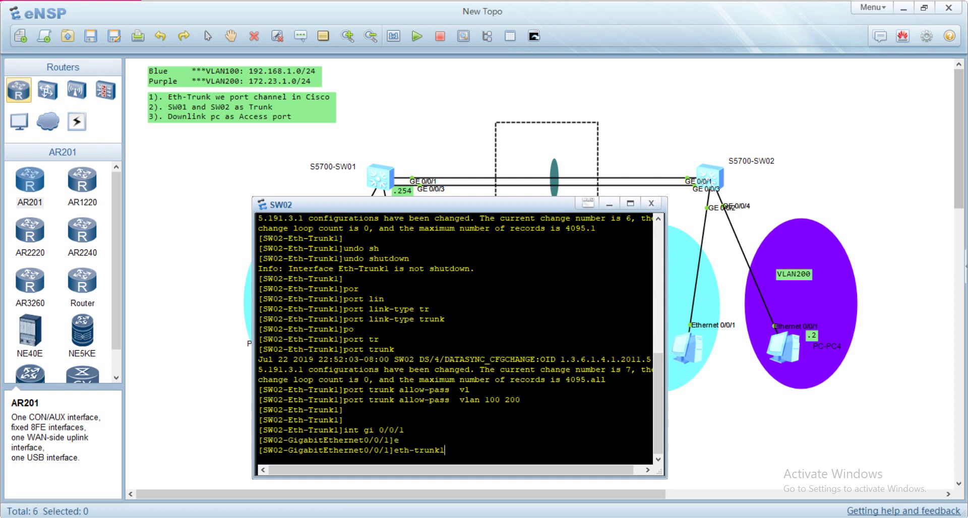
pyautogui.press('Return')
pyautogui.write('1')
pyautogui.press('Return')
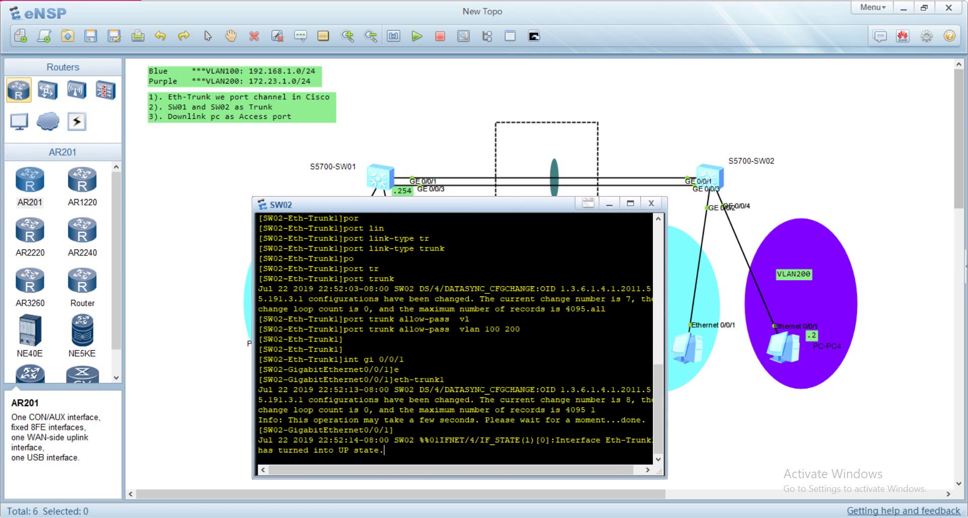
# Step: Run undo shutdown on SW02's interface GigabitEthernet0/0/1
pyautogui.write('undo sh')
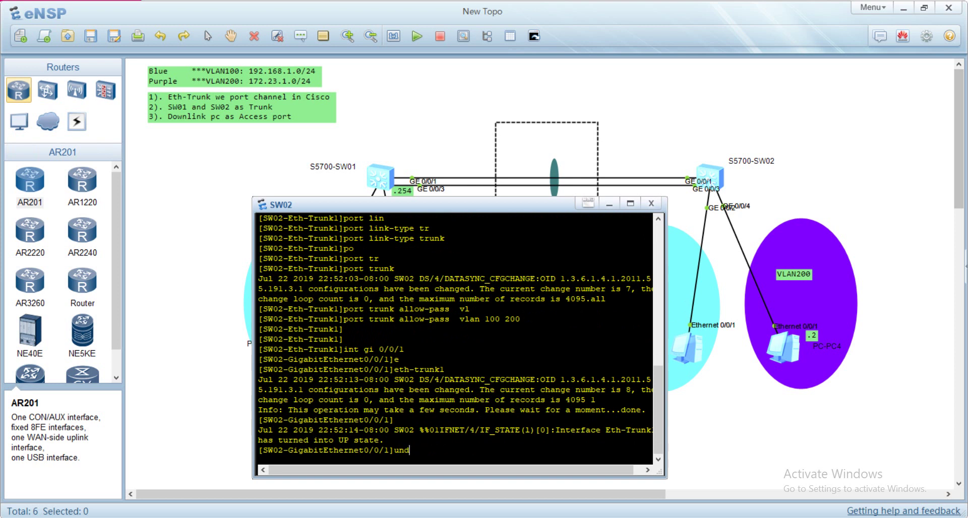
pyautogui.press('Tab')
pyautogui.press('Return')
pyautogui.write('eth-trunk 1')
pyautogui.press('BackSpace')
pyautogui.press('BackSpace')
pyautogui.press('BackSpace')
pyautogui.press('BackSpace')
pyautogui.press('BackSpace')
pyautogui.press('BackSpace')
pyautogui.press('BackSpace')
pyautogui.press('BackSpace')
pyautogui.press('BackSpace')
pyautogui.press('BackSpace')
pyautogui.press('BackSpace')
# Step: Enter interface gi 0/0/3 on SW02 and run undo shutdown on it
pyautogui.write('int gi 0/0/3')
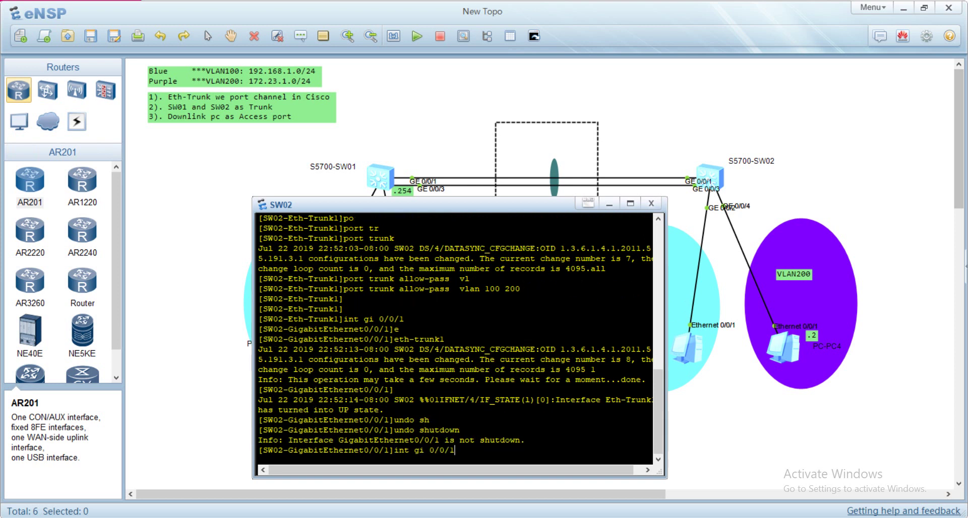
pyautogui.press('Return')
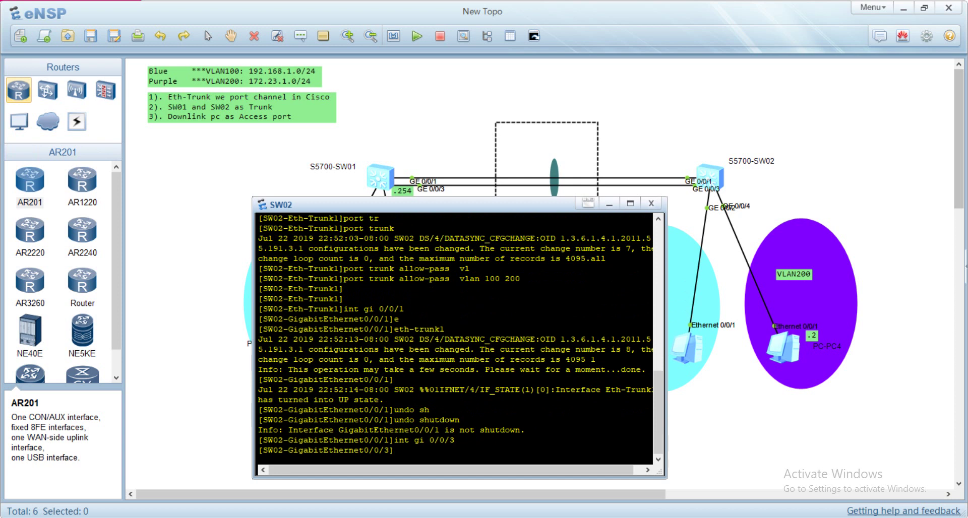
pyautogui.press('Up')
pyautogui.press('Up')
pyautogui.press('Return')
# Step: Add SW02's GigabitEthernet0/0/3 to Eth-Trunk 1 with eth-trunk 1
pyautogui.press('Up')
pyautogui.press('Up')
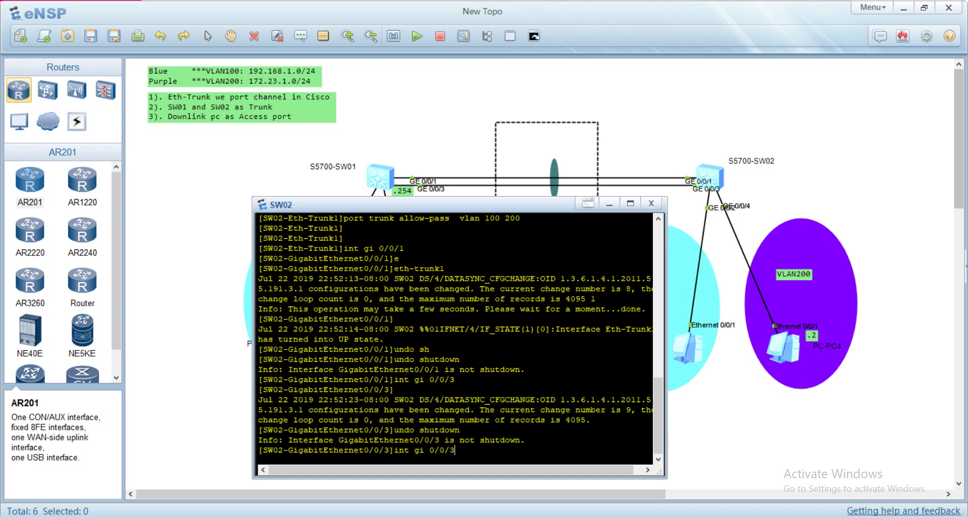
pyautogui.press('Up')
pyautogui.press('Return')
pyautogui.press('Return')
pyautogui.press('Return')
pyautogui.press('Return')
# Step: Enter the view of interface gi0/0/2 on SW02
pyautogui.write('ng')
pyautogui.press('BackSpace')
pyautogui.press('BackSpace')
pyautogui.write('in')
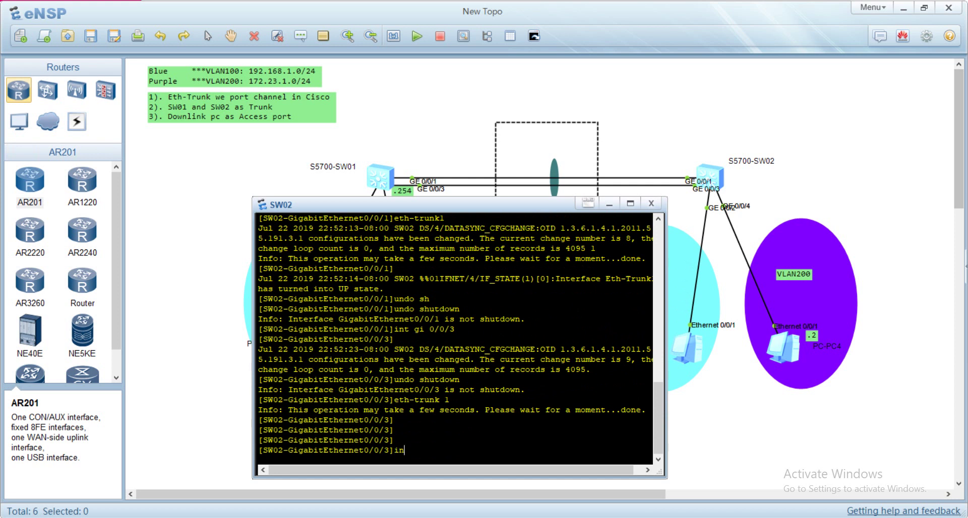
pyautogui.write('tgi')
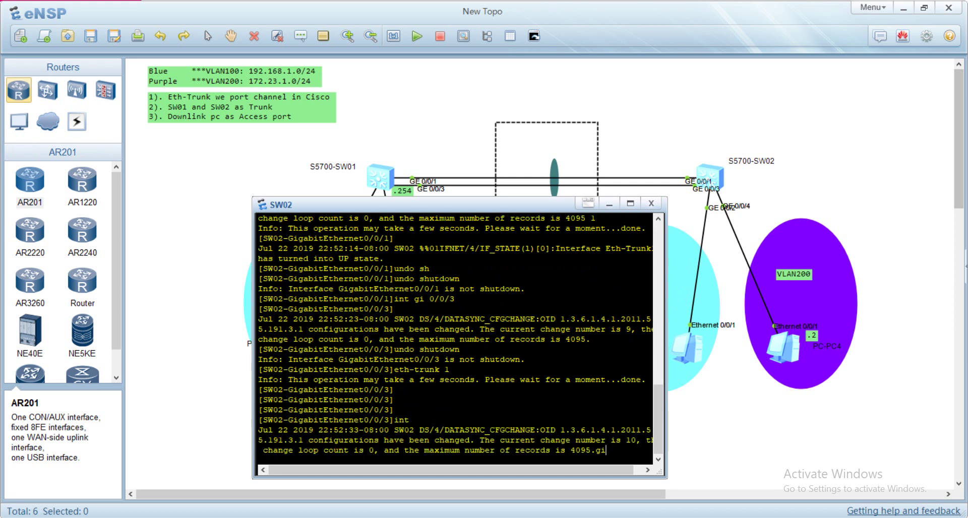
pyautogui.write('0/0/2')
pyautogui.press('Return')
pyautogui.press('Return')
pyautogui.press('Return')
# Step: Make SW02's GigabitEthernet0/0/2 an access port with port link-type access
pyautogui.write('por')
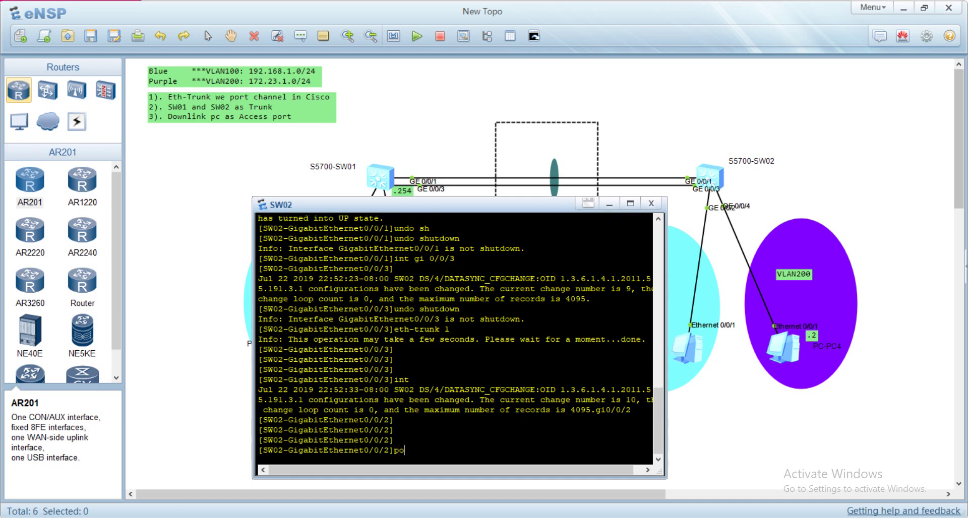
pyautogui.press('Tab')
pyautogui.write('lin')
pyautogui.press('Tab')
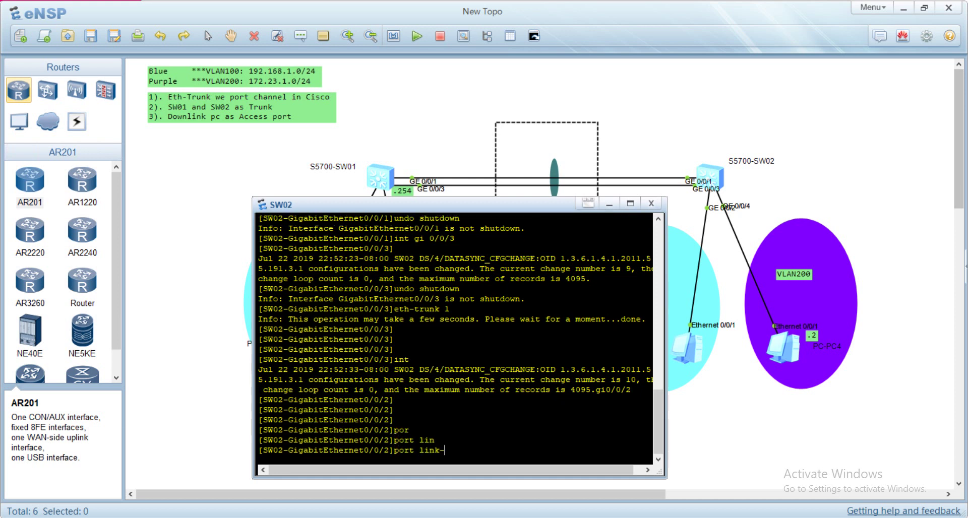
pyautogui.write('t')
pyautogui.press('Tab')
pyautogui.write('acc')
pyautogui.press('Tab')
pyautogui.press('Return')
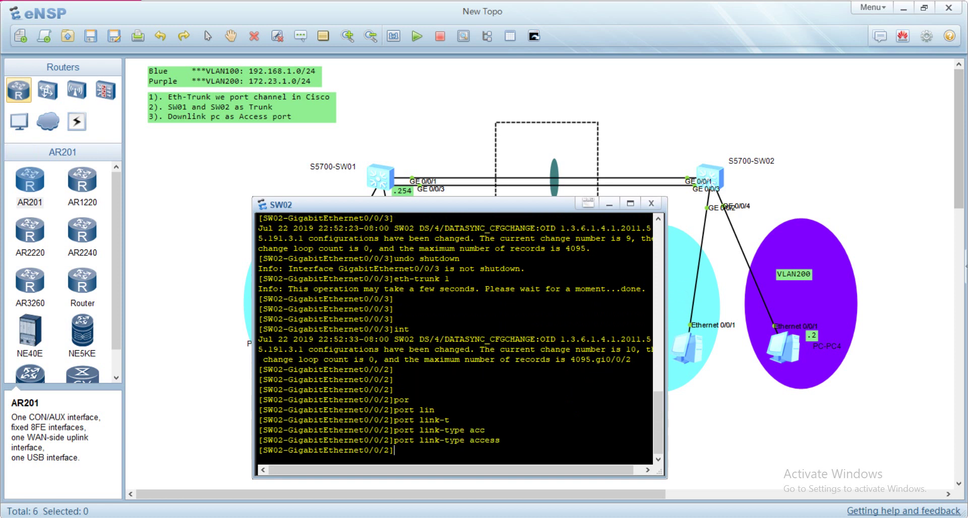
# Step: Assign SW02's GigabitEthernet0/0/2 to VLAN 100 with port default vlan 100
pyautogui.write('por')
pyautogui.press('Tab')
pyautogui.write('de')
pyautogui.press('Tab')
pyautogui.write('vl')
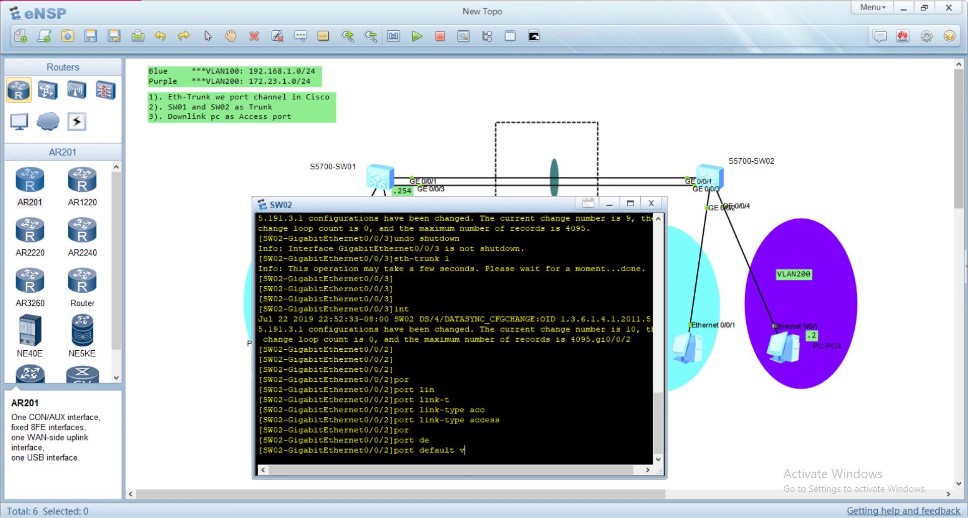
pyautogui.press('Tab')
pyautogui.write('100')
pyautogui.press('Return')
# Step: Switch to the view of interface gi 0/0/4 on SW02
pyautogui.press('Up')
pyautogui.press('Up')
pyautogui.press('Up')
pyautogui.press('Up')
pyautogui.press('Up')
pyautogui.press('Up')
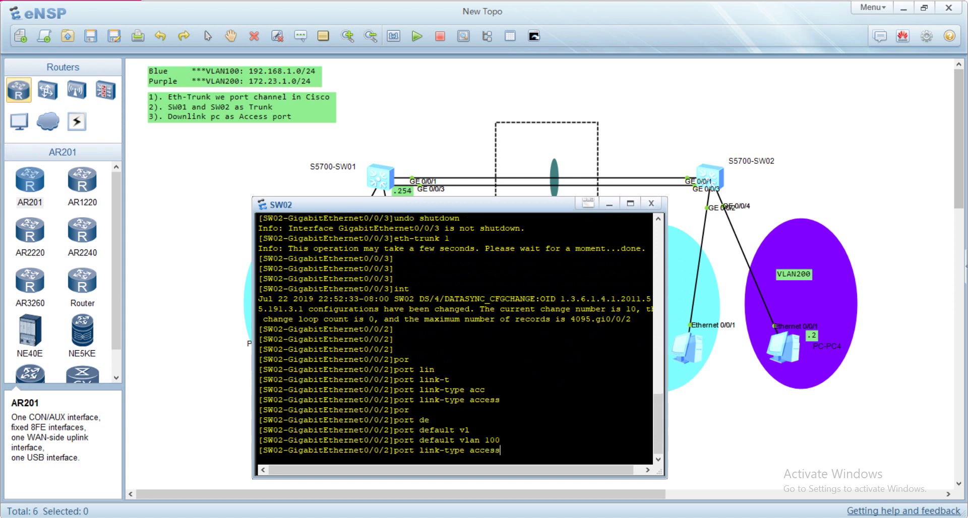
pyautogui.write('int gi 0/0/4')
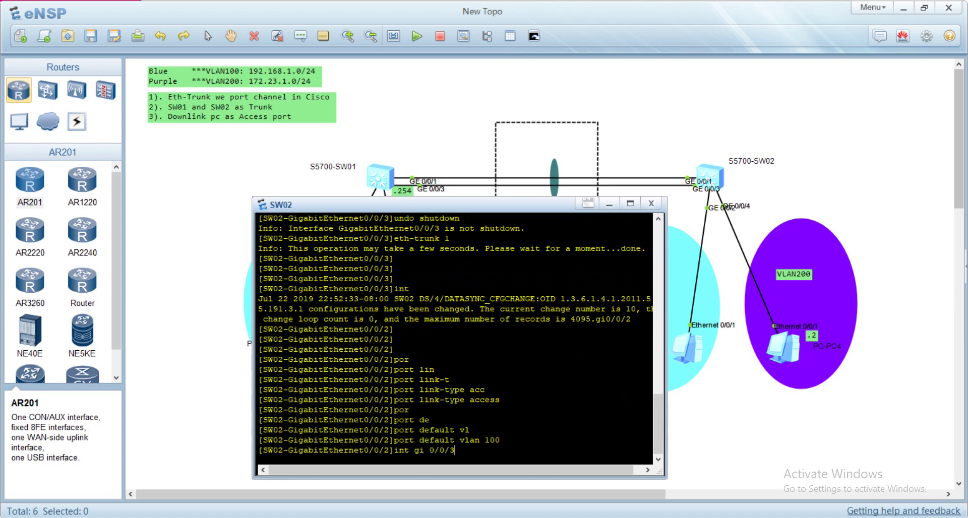
pyautogui.press('Return')
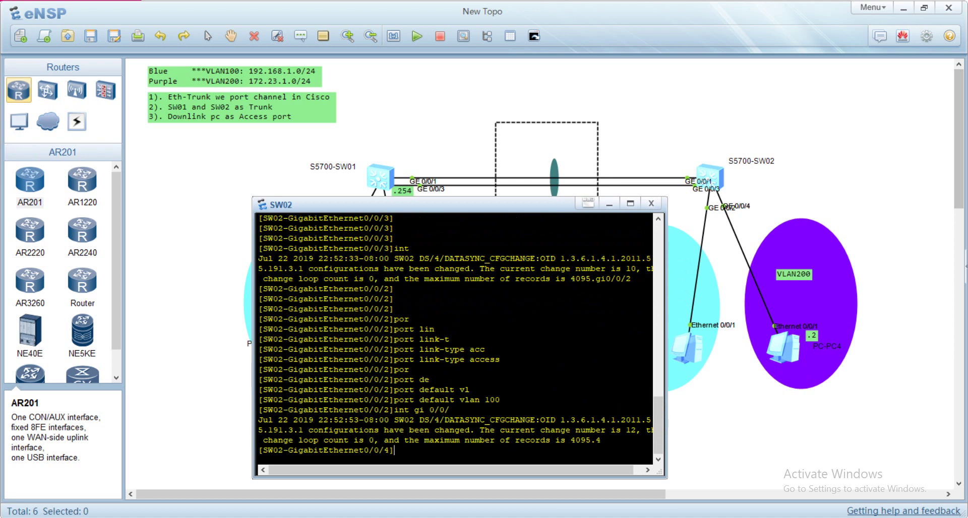
# Step: Make SW02's GigabitEthernet0/0/4 an access port with port link-type access
pyautogui.write('port')
pyautogui.press('Tab')
pyautogui.press('BackSpace')
pyautogui.press('BackSpace')
pyautogui.press('BackSpace')
pyautogui.press('BackSpace')
pyautogui.press('BackSpace')
pyautogui.press('BackSpace')
pyautogui.press('BackSpace')
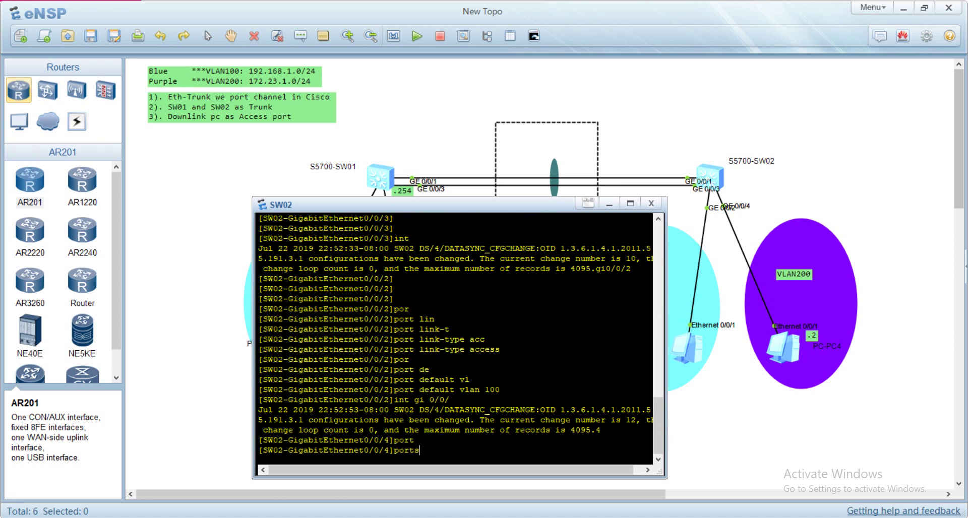
pyautogui.write('t link')
pyautogui.press('Tab')
pyautogui.write('-t')
pyautogui.press('Tab')
pyautogui.write('acc')
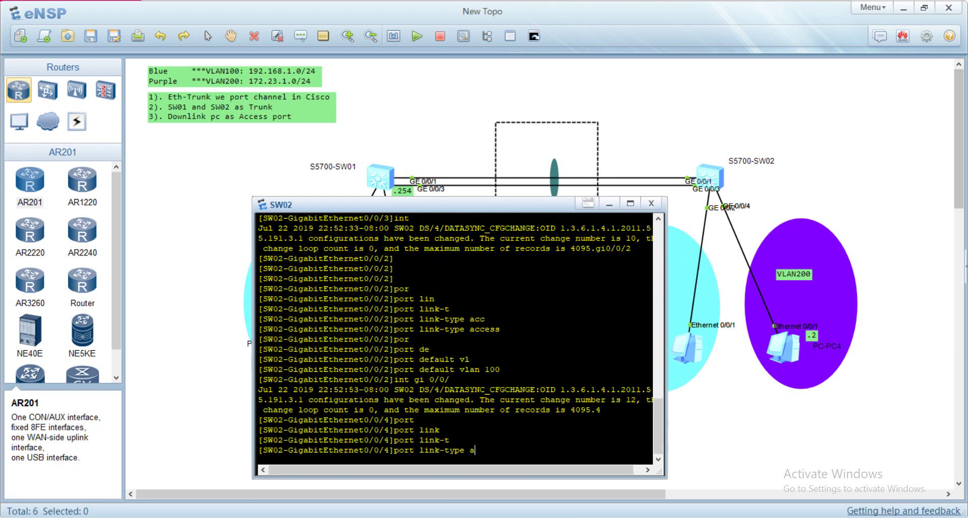
pyautogui.press('Tab')
pyautogui.press('Return')
# Step: Try to assign SW02's GigabitEthernet0/0/4 to VLAN 2000 with port default vlan 2000
pyautogui.write('por')
pyautogui.press('Tab')
pyautogui.write('de')
pyautogui.press('Tab')
pyautogui.write('vl')
pyautogui.press('Tab')
pyautogui.write('2000')
pyautogui.press('Return')
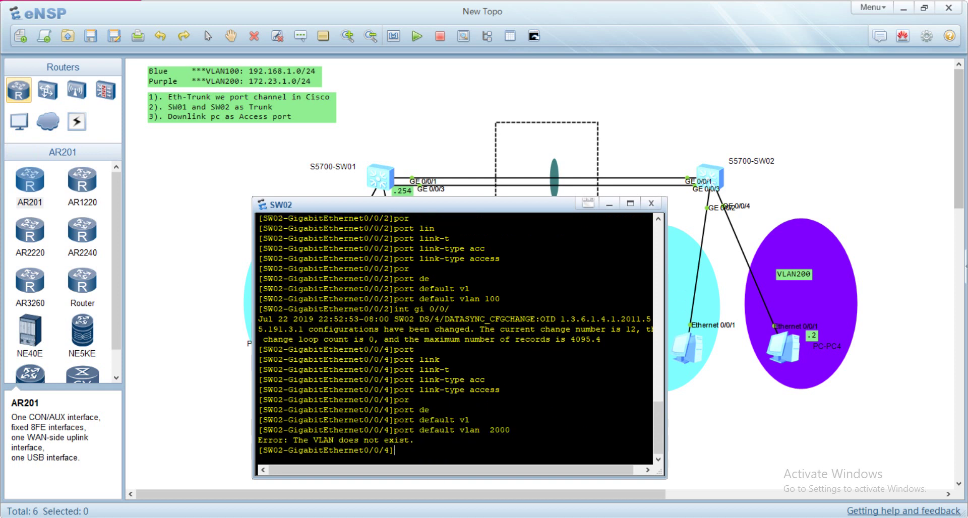
# Step: Assign SW02's GigabitEthernet0/0/4 to VLAN 200 with port default vlan 200
pyautogui.press('Up')
pyautogui.press('BackSpace')
pyautogui.press('Return')
pyautogui.press('Return')
pyautogui.press('Return')
pyautogui.press('Return')
pyautogui.press('Return')
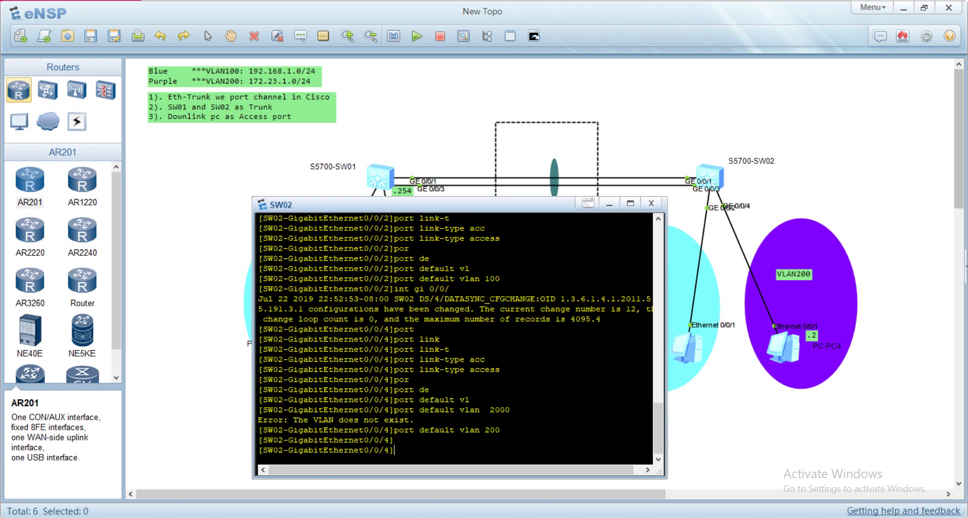
# Step: Quit the interface view on SW02 and display its current configuration, paging through the Eth-Trunk1 and GigabitEthernet interface settings
pyautogui.write('q')
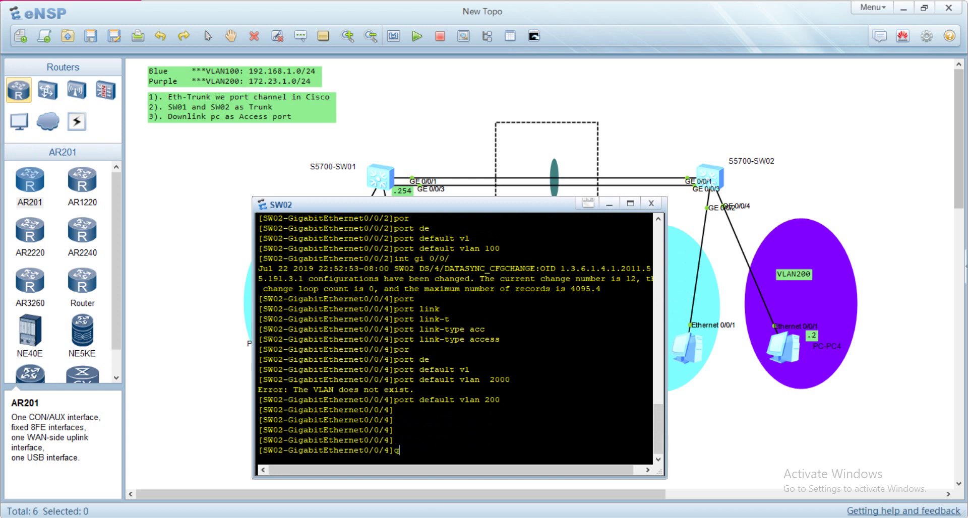
pyautogui.press('Return')
pyautogui.write('dis cu')
pyautogui.press('Return')
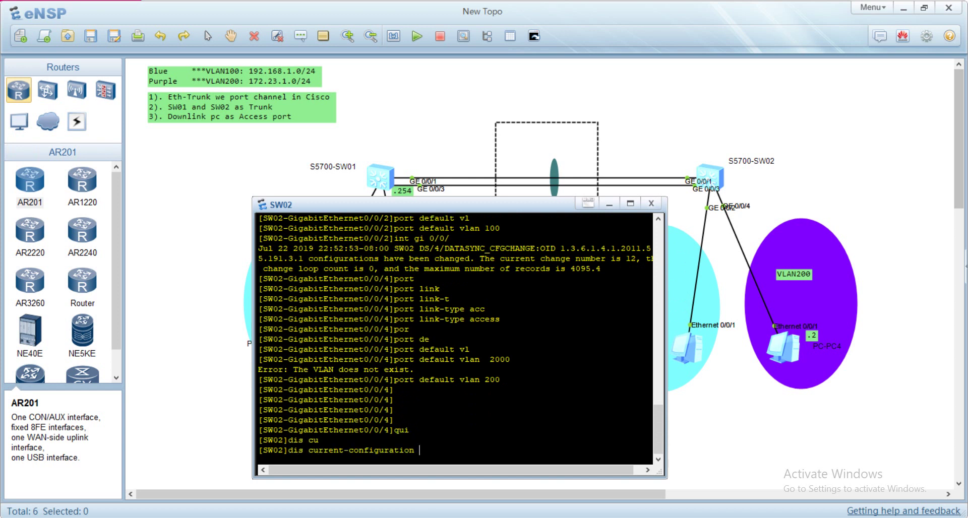
pyautogui.press('space')
pyautogui.moveTo(411, 431); pyautogui.dragTo(258, 249)
pyautogui.press('space')
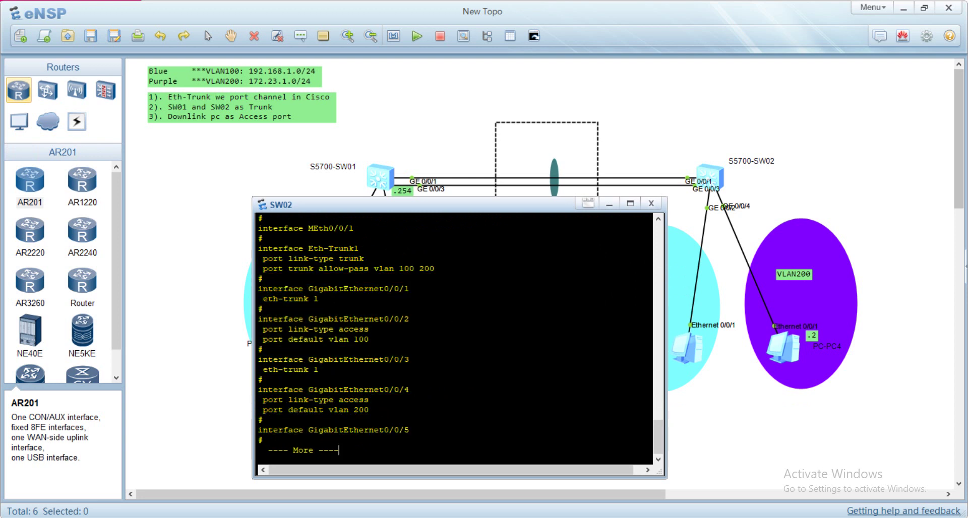
pyautogui.press('space')
pyautogui.press('Return')
pyautogui.press('Return')
pyautogui.press('Return')
pyautogui.press('Return')
pyautogui.press('Return')
pyautogui.press('Return')
pyautogui.press('Return')
pyautogui.press('Return')
pyautogui.press('Return')
pyautogui.press('Return')
pyautogui.press('Return')
pyautogui.press('Return')
pyautogui.press('Return')
pyautogui.press('Return')
pyautogui.press('Return')
pyautogui.press('Return')
pyautogui.press('Return')
pyautogui.press('Return')
pyautogui.press('Return')
pyautogui.press('Return')
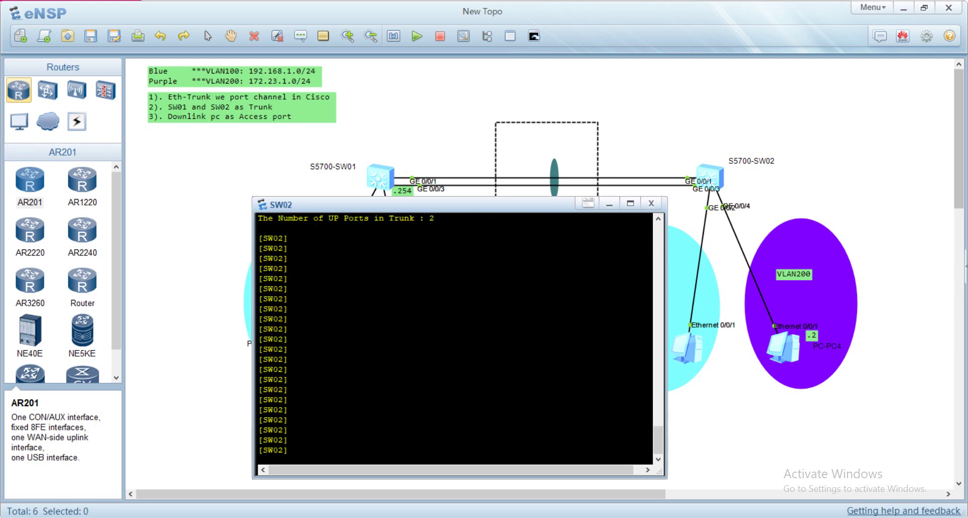
# Step: Minimize SW02's console window and bring up SW01's console
pyautogui.click(609, 204)
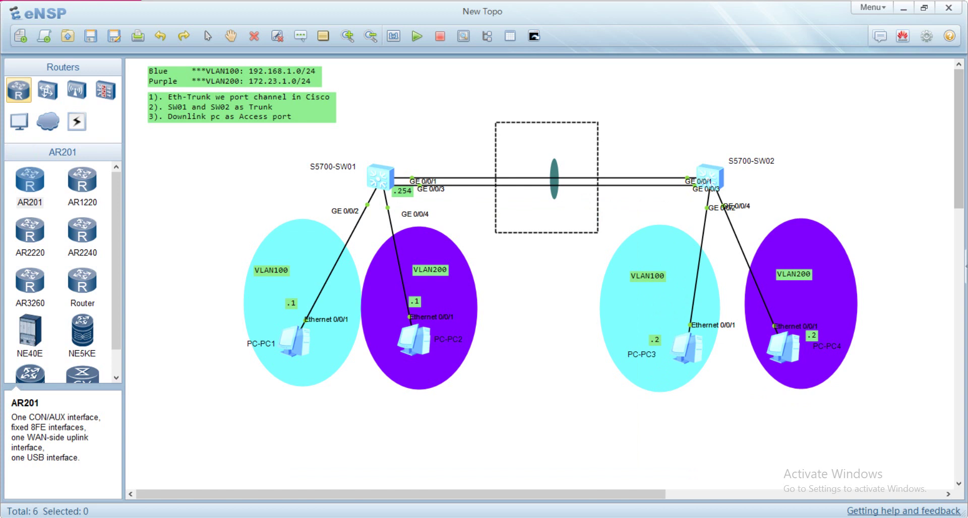
pyautogui.click(499, 472)
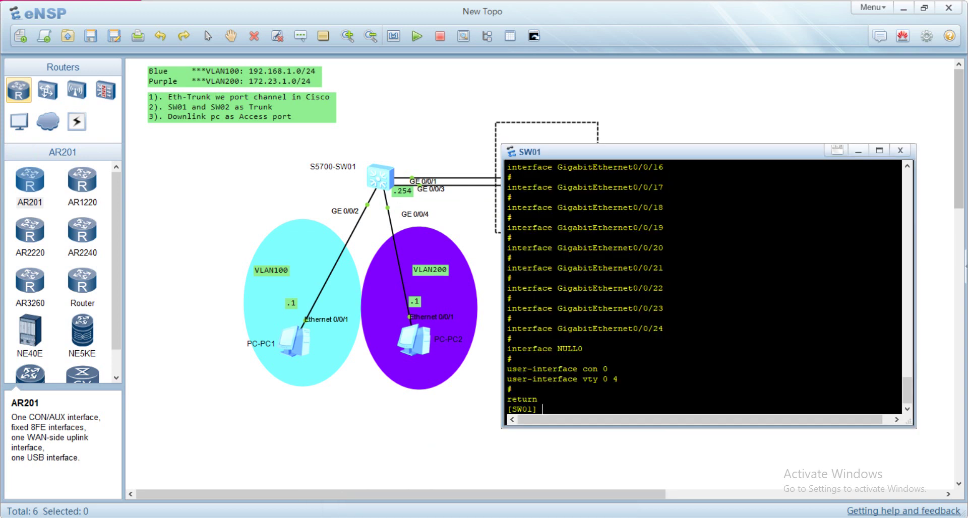
# Step: Display the Eth-Trunk 1 interface status on SW01 with display interface Eth-Trunk 1
pyautogui.press('Return')
pyautogui.press('Return')
pyautogui.write('dis')
pyautogui.press('Tab')
pyautogui.write('int')
pyautogui.press('Tab')
pyautogui.write('e')
pyautogui.press('Tab')
pyautogui.write('-')
pyautogui.press('Tab')
pyautogui.write('1')
pyautogui.press('Return')
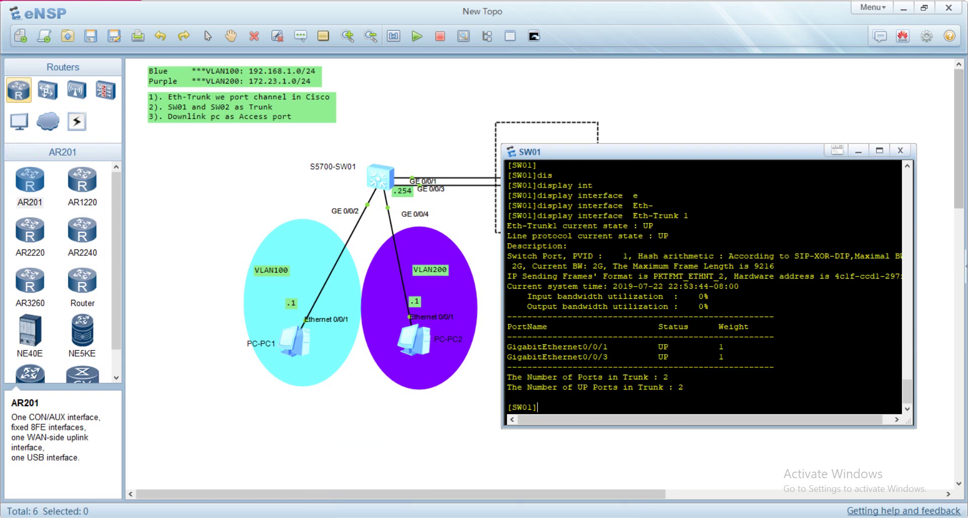
# Step: Highlight the member port table and the port totals in SW01's Eth-Trunk 1 output to examine them
pyautogui.moveTo(608, 357); pyautogui.dragTo(508, 256)
pyautogui.click(538, 407)
pyautogui.moveTo(724, 358); pyautogui.dragTo(538, 307)
pyautogui.click(669, 378)
pyautogui.click(538, 407)
pyautogui.moveTo(683, 387); pyautogui.dragTo(507, 317)
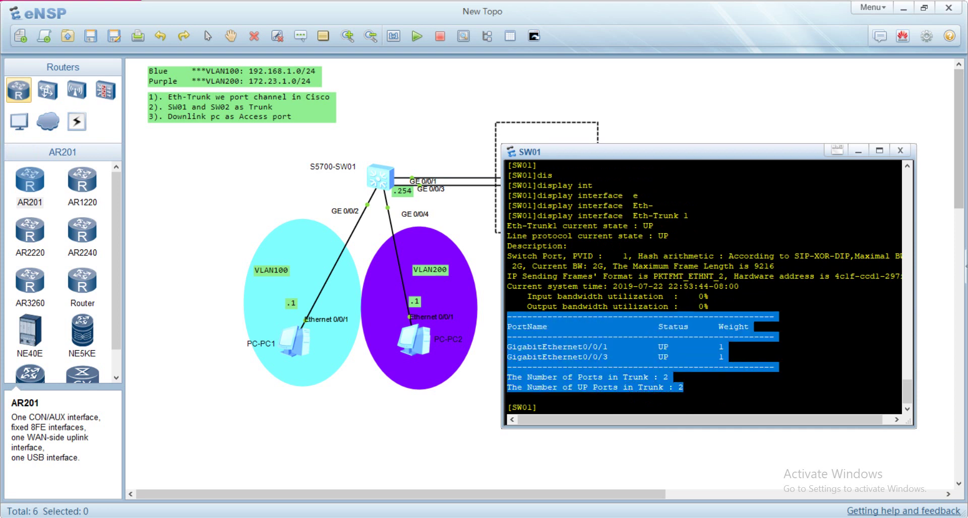
# Step: Bring up SW02's console and check its trunk status with display interface Eth-Trunk 1
pyautogui.click(608, 474)
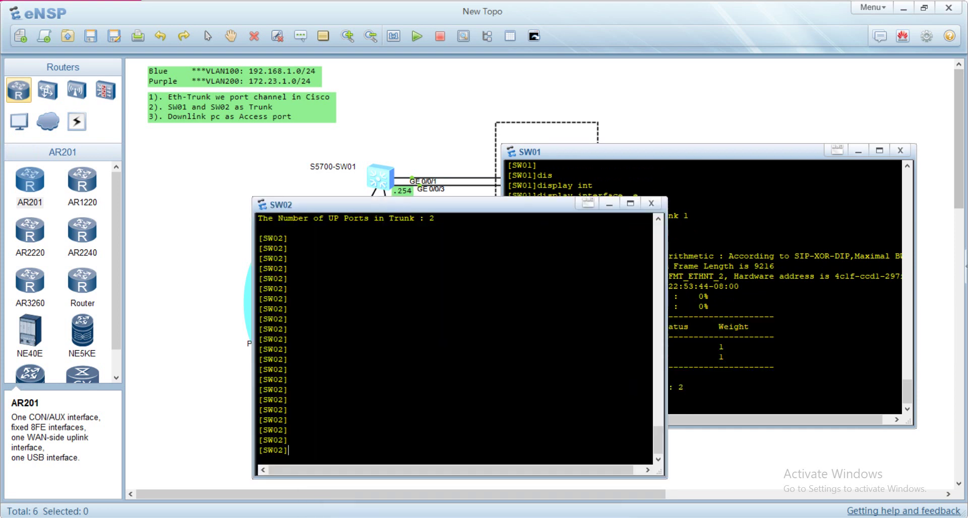
pyautogui.write('dis')
pyautogui.press('Tab')
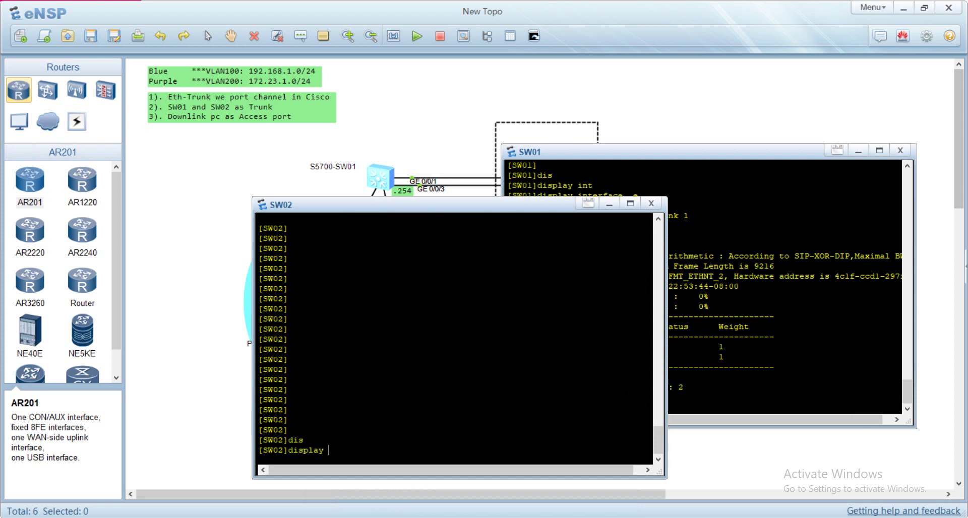
pyautogui.write('int')
pyautogui.press('Tab')
pyautogui.write('e')
pyautogui.press('Tab')
pyautogui.press('Tab')
pyautogui.write('1')
pyautogui.press('Return')
pyautogui.press('Return')
pyautogui.press('Return')
pyautogui.press('Return')
pyautogui.press('Return')
pyautogui.press('Return')
pyautogui.press('Return')
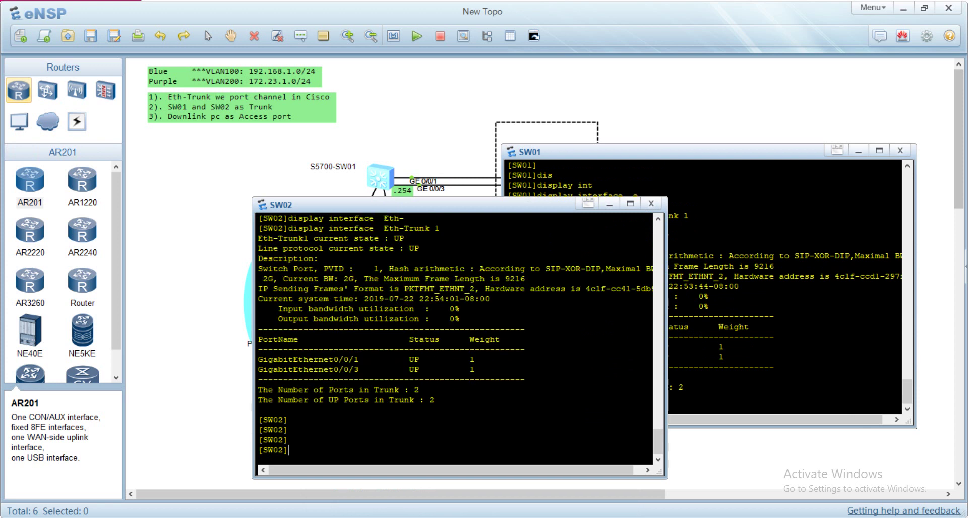
pyautogui.press('Return')
pyautogui.press('Return')
pyautogui.press('Return')
pyautogui.press('Return')
pyautogui.press('Return')
pyautogui.press('Return')
pyautogui.press('Return')
pyautogui.press('Return')
pyautogui.press('Return')
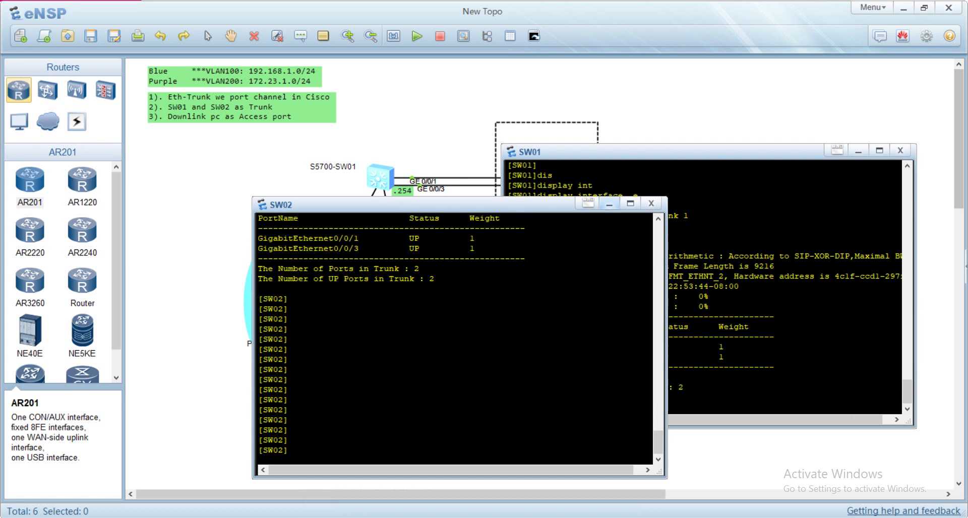
# Step: Minimize both switch consoles and open PC1's settings to check the IP address in its basic configuration
pyautogui.click(609, 203)
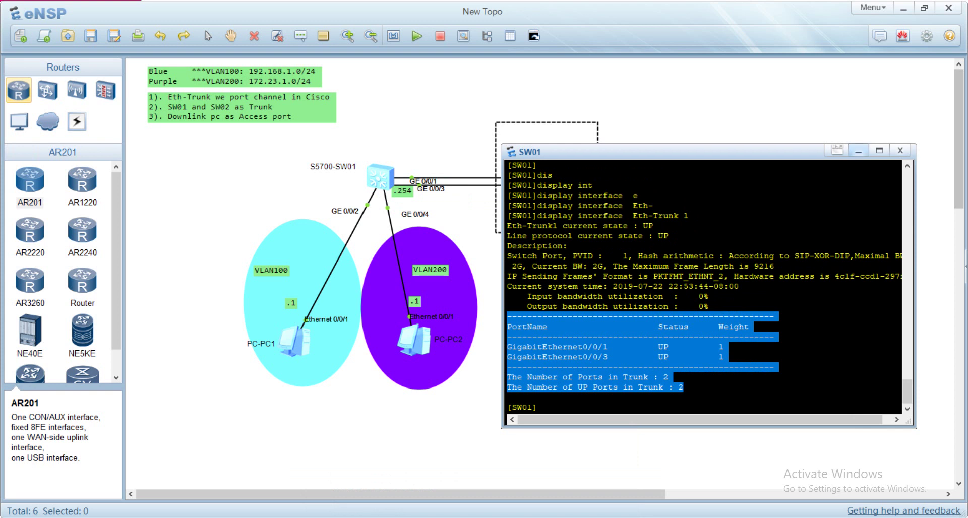
pyautogui.click(858, 150)
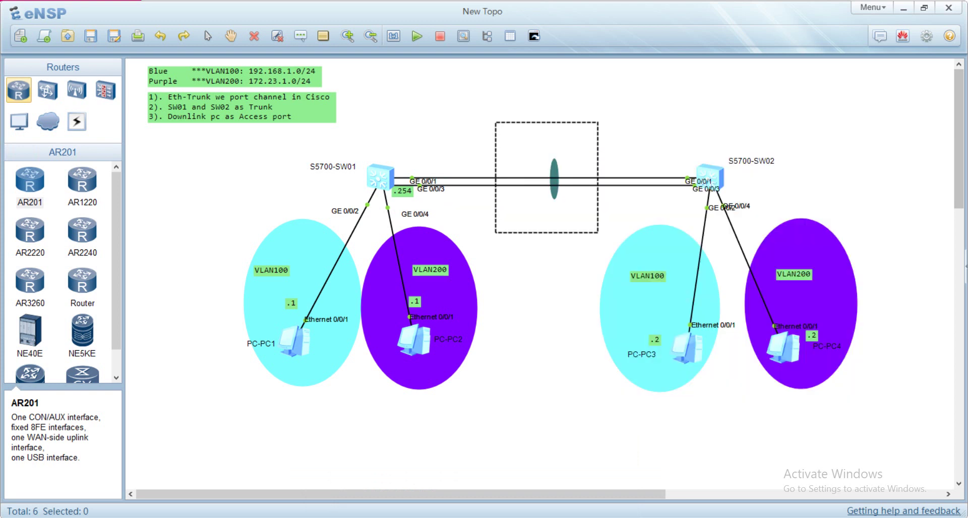
pyautogui.click(295, 342)
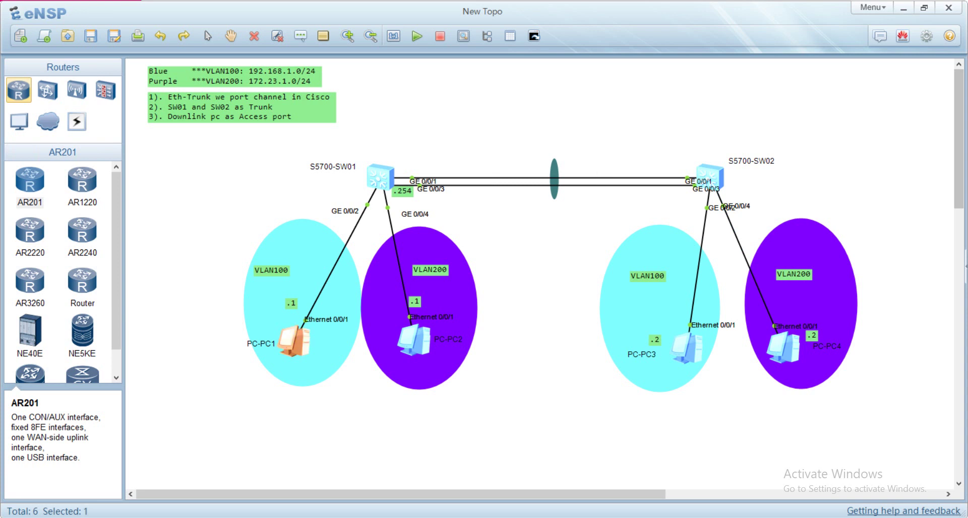
pyautogui.rightClick(300, 341)
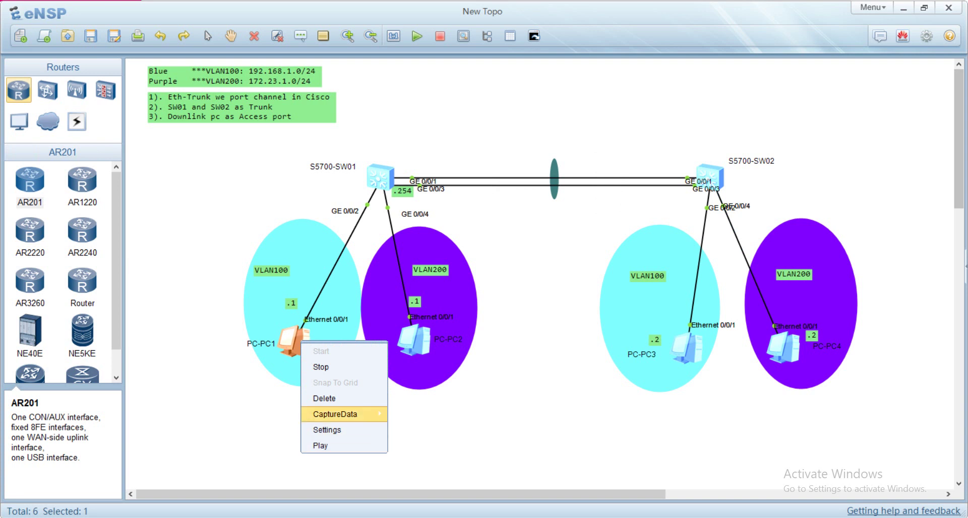
pyautogui.click(327, 429)
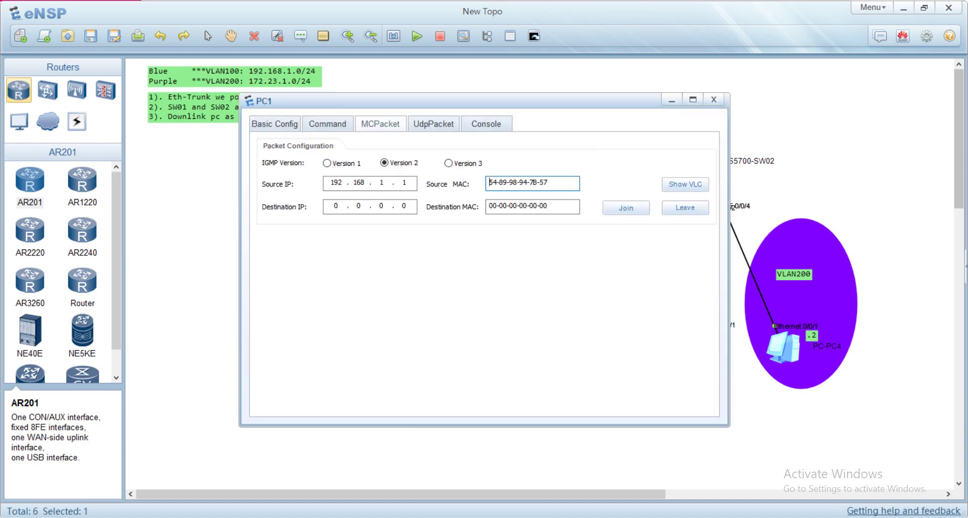
pyautogui.click(275, 124)
pyautogui.doubleClick(416, 230)
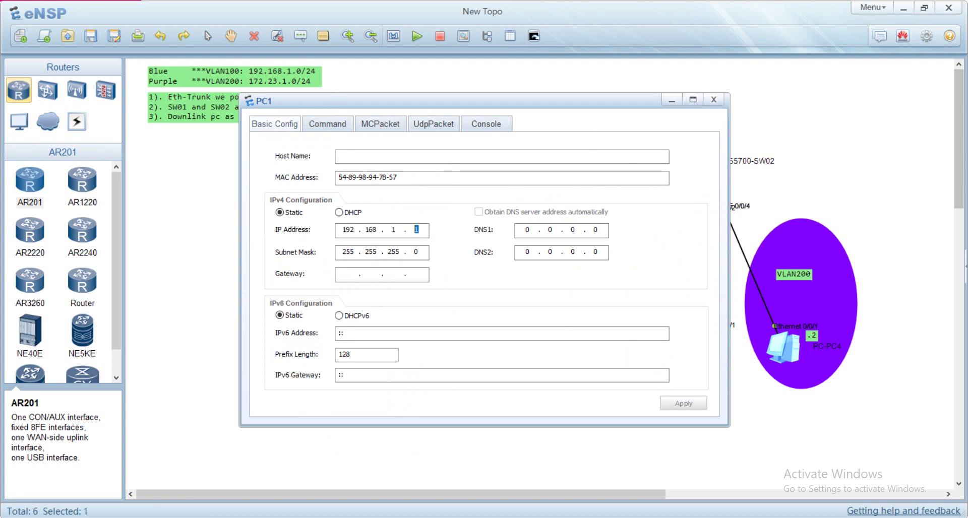
# Step: Move PC1's window aside and nudge the .1 label closer to PC1 and the .2 label closer to PC3
pyautogui.moveTo(403, 101); pyautogui.dragTo(572, 23)
pyautogui.moveTo(291, 303); pyautogui.dragTo(293, 312)
pyautogui.moveTo(654, 340); pyautogui.dragTo(664, 335)
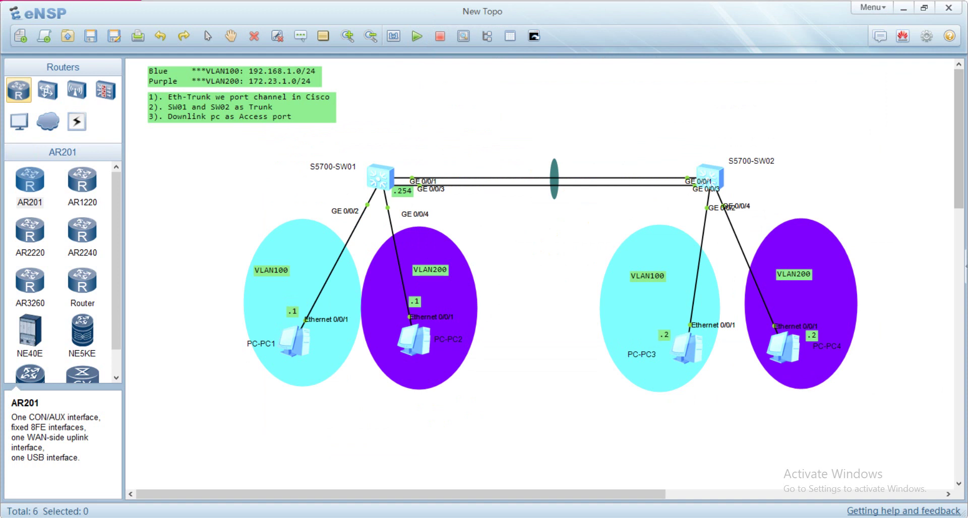
# Step: Return to PC1's window, ping its own address 192.168.1.1 from the command line, and stop the ping
pyautogui.hotkey('alt', 'Tab')
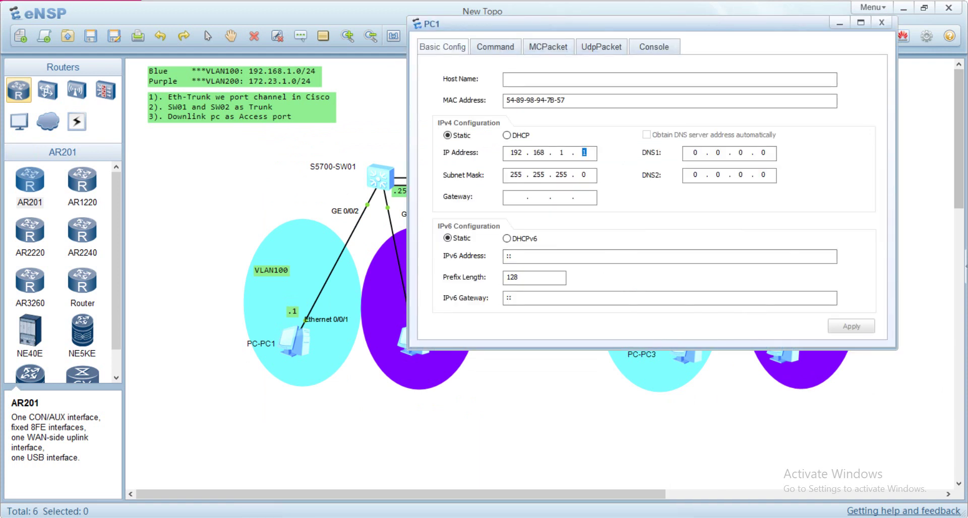
pyautogui.click(495, 47)
pyautogui.press('Up')
pyautogui.press('BackSpace')
pyautogui.write('1')
pyautogui.press('Return')
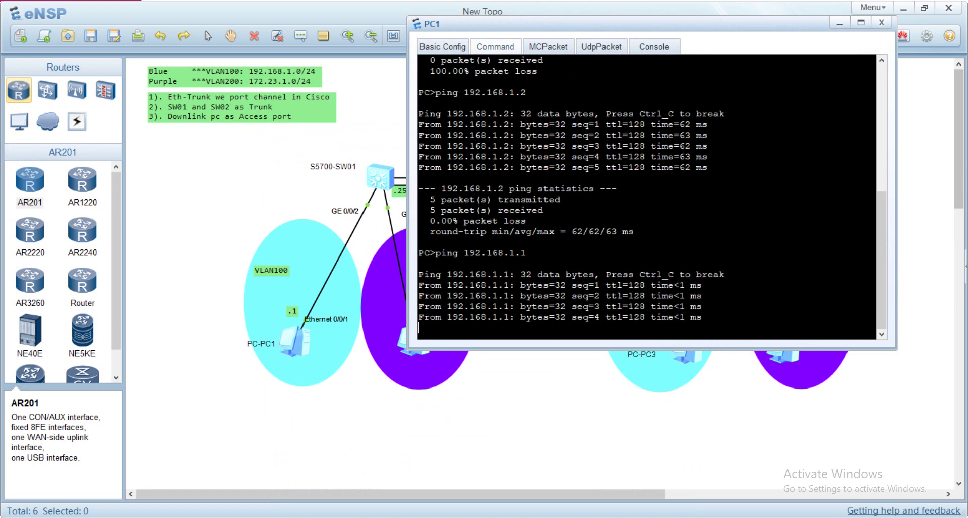
pyautogui.hotkey('ctrl', 'c')
# Step: Ping PC3 at 192.168.1.2 from PC1's command line to test VLAN 100 connectivity across the trunk
pyautogui.press('Up')
pyautogui.press('Up')
pyautogui.press('Return')
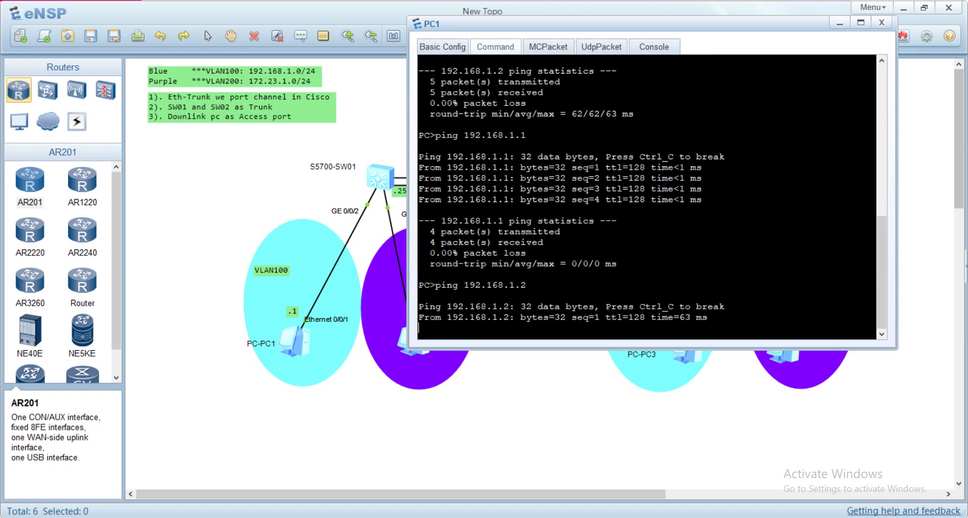